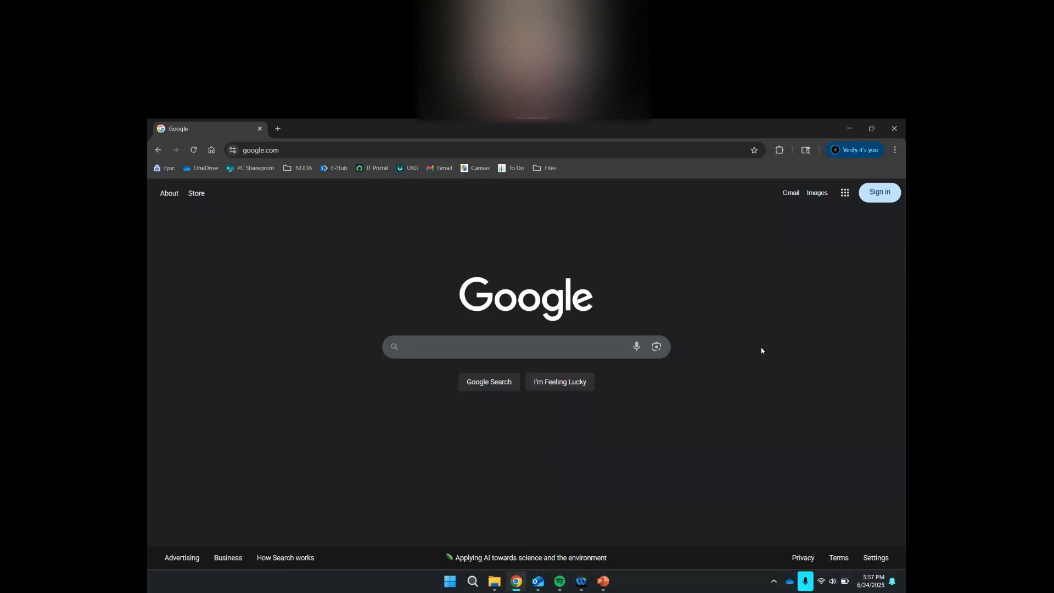
# - Load volgistics.com/vicnet in Chrome to reach the VicNet login page
pyautogui.click(320, 148)
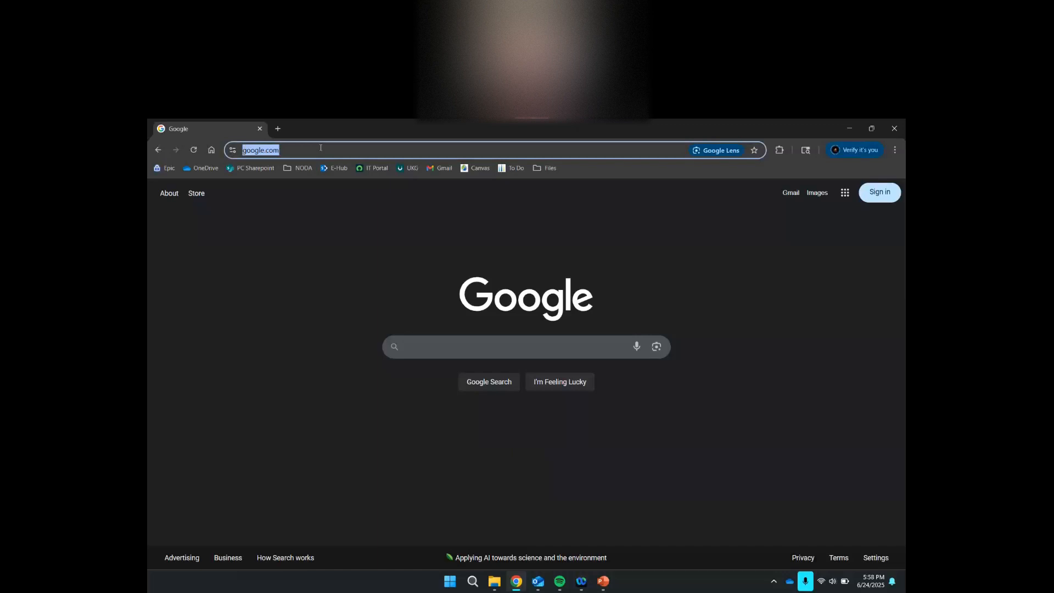
pyautogui.write('vol')
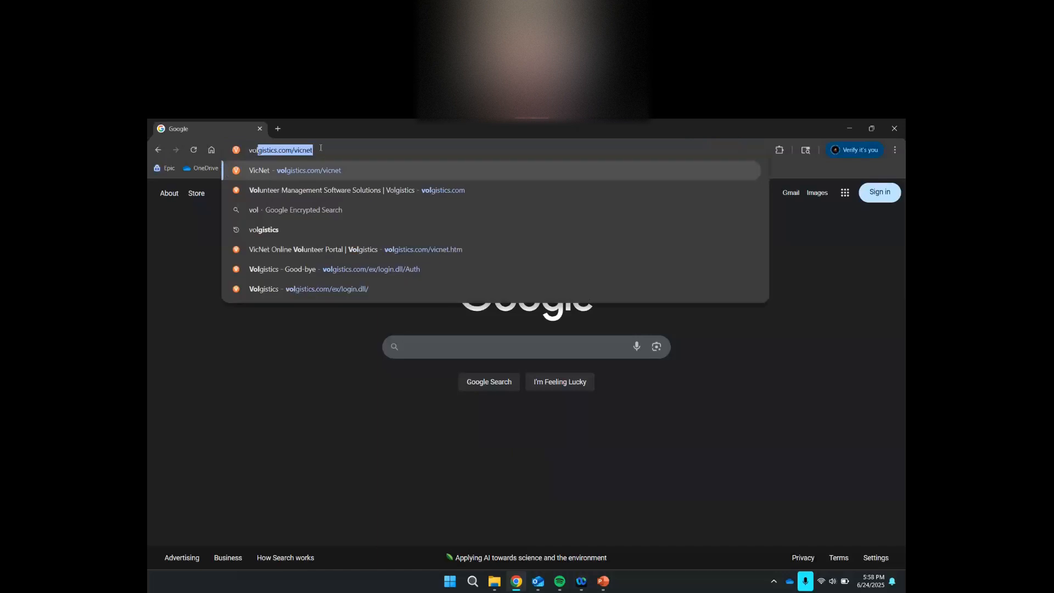
pyautogui.write('gistics.')
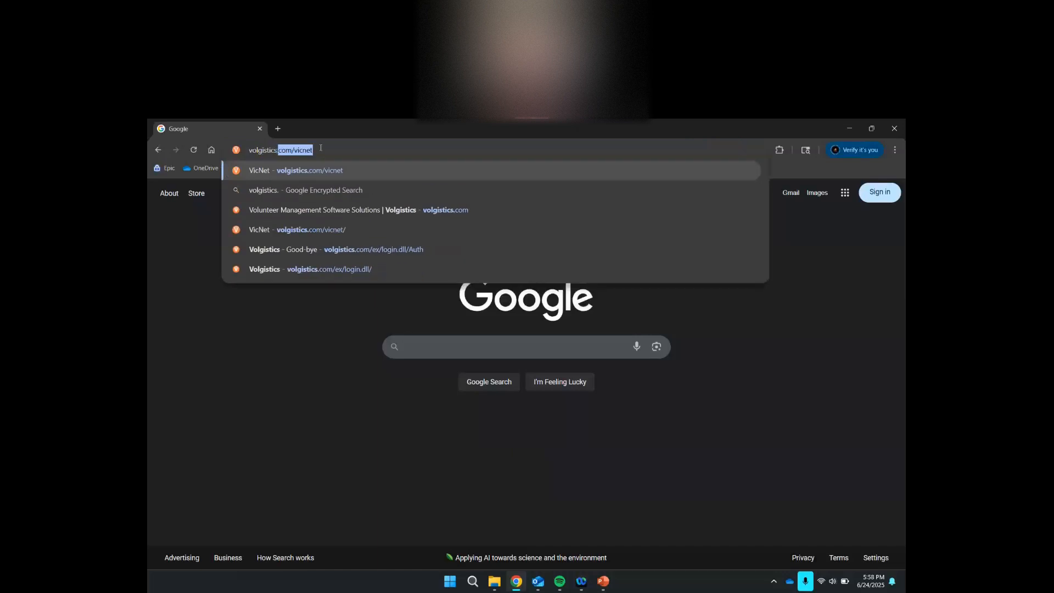
pyautogui.write('com/vicnet')
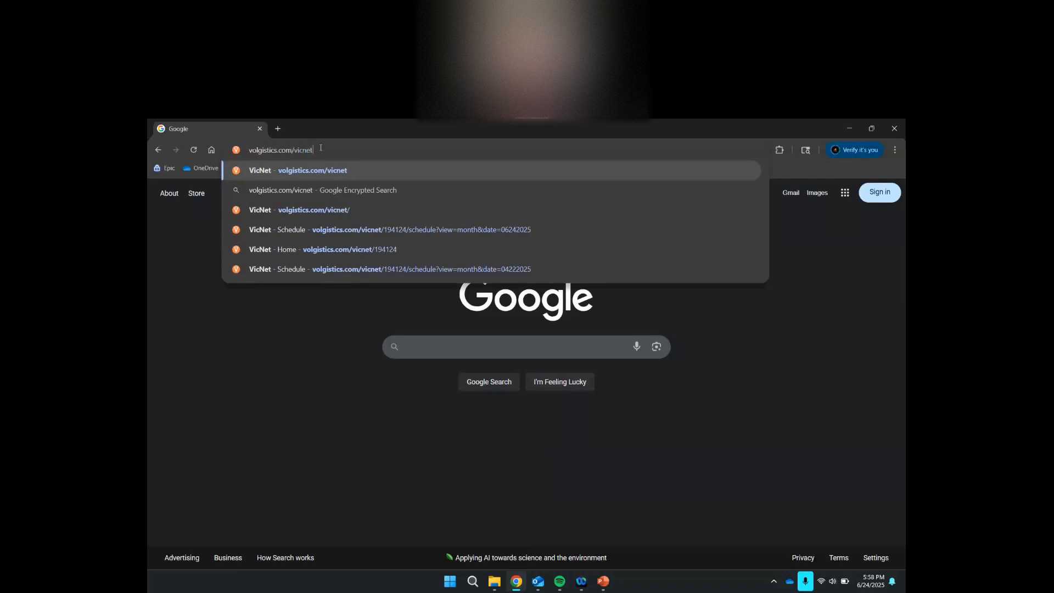
pyautogui.press('Return')
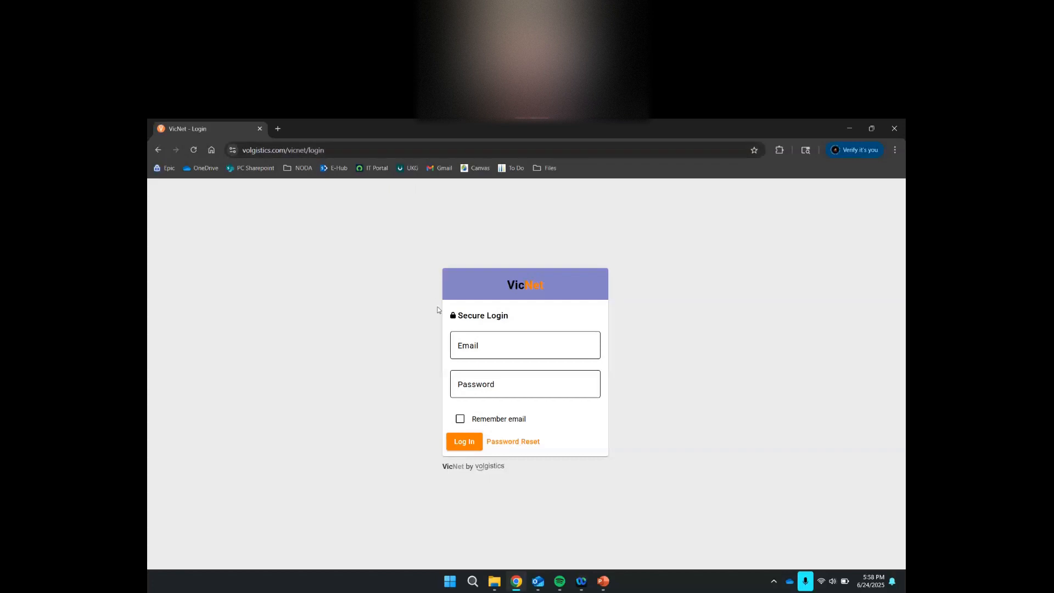
# - Log in to VicNet with the account's e-mail address and password
pyautogui.click(482, 345)
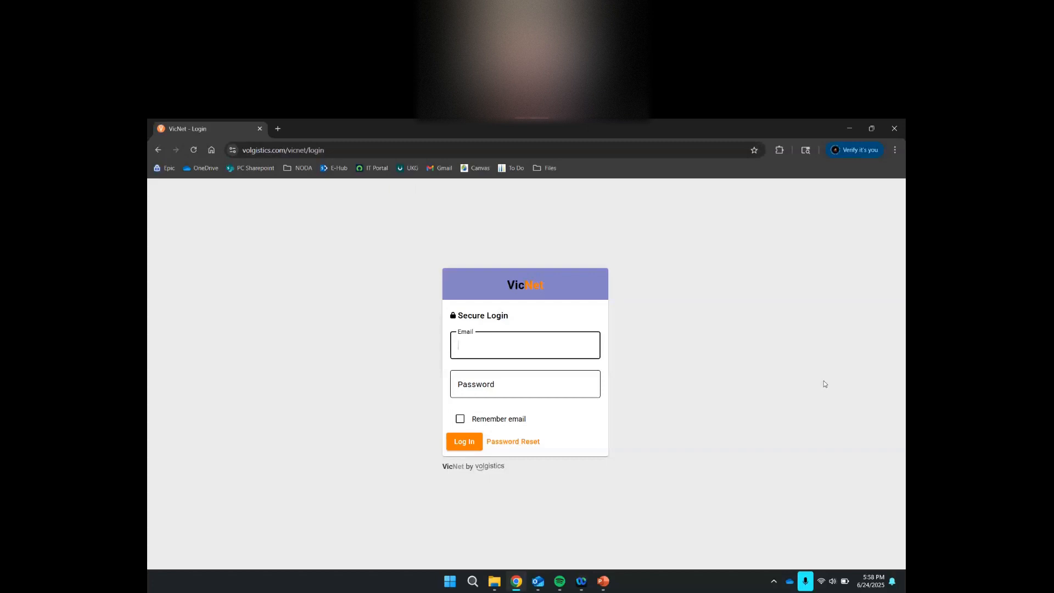
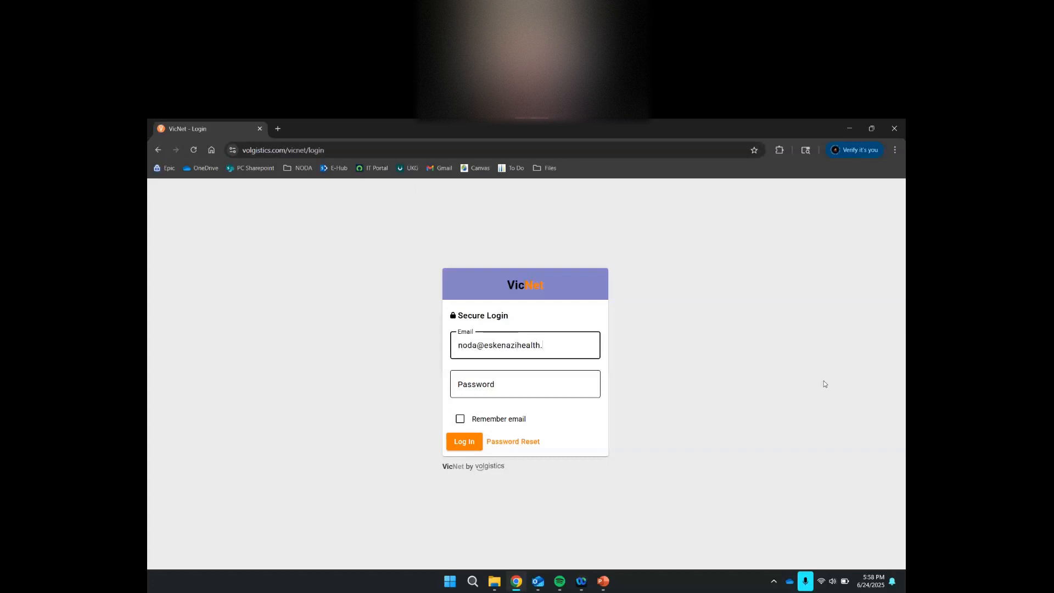
pyautogui.press('Tab')
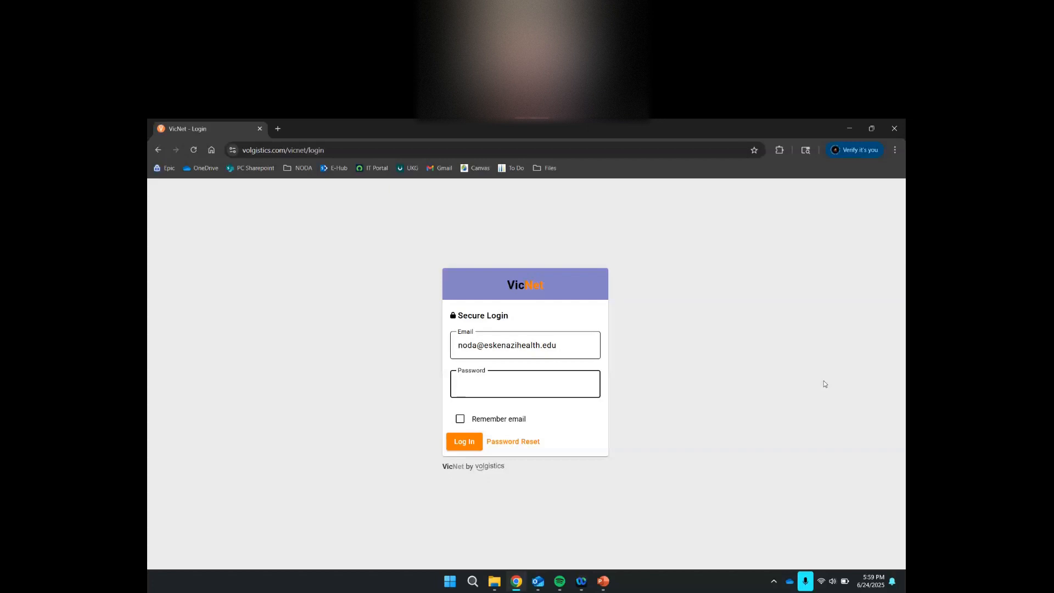
pyautogui.write('••••••••••••••')
pyautogui.press('Return')
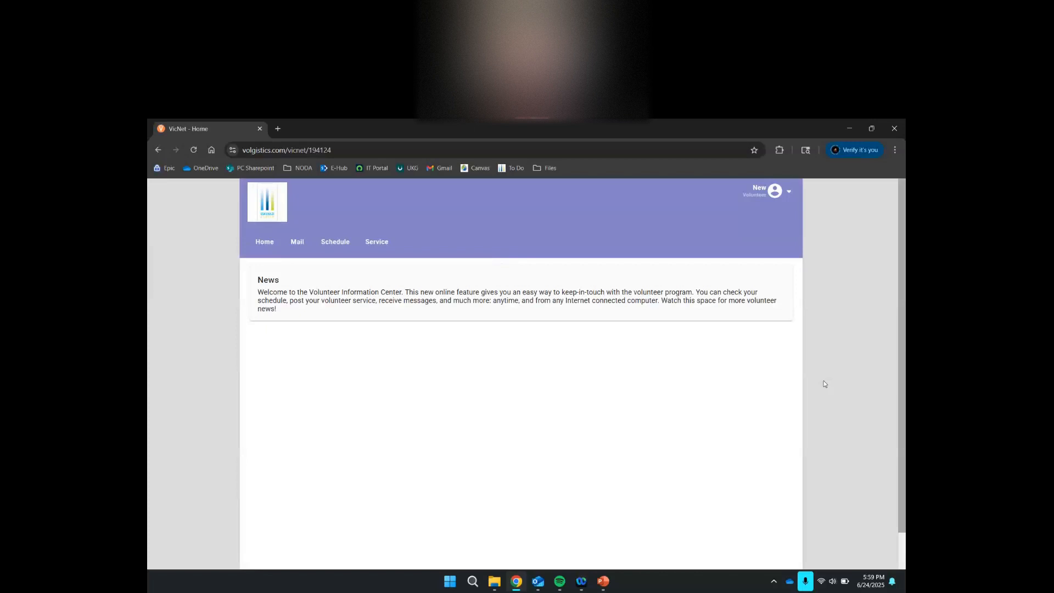
# - Go to the Account page from the top-right user menu
pyautogui.click(788, 194)
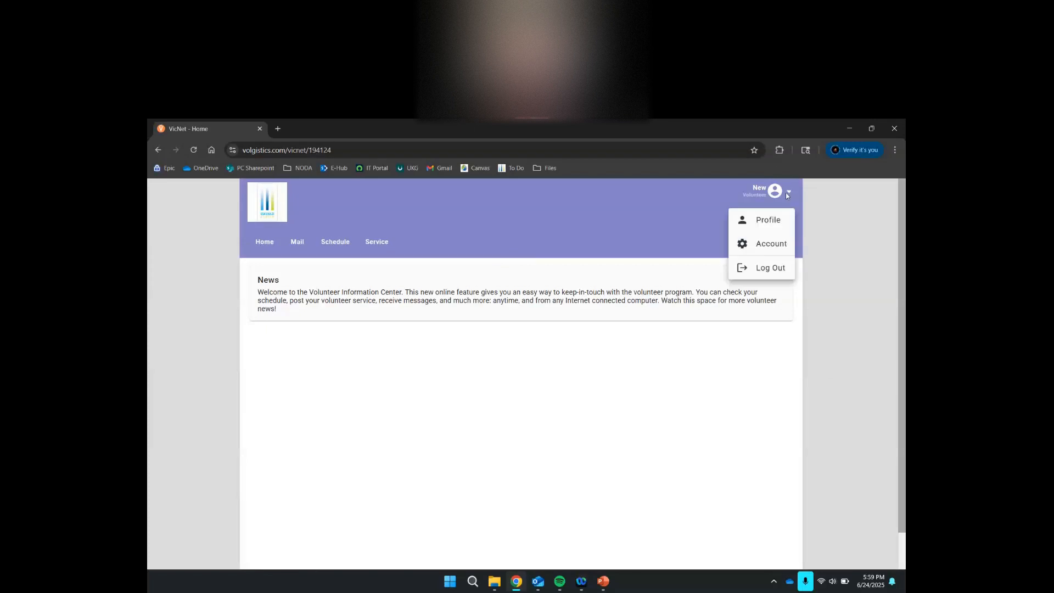
pyautogui.click(780, 246)
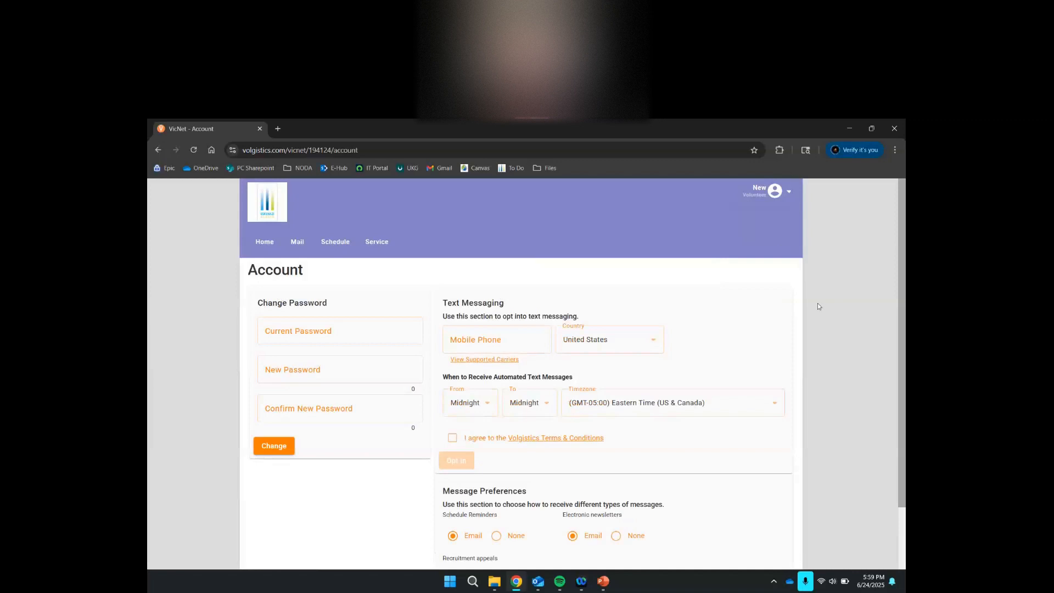
pyautogui.scroll(-2, 819, 308)
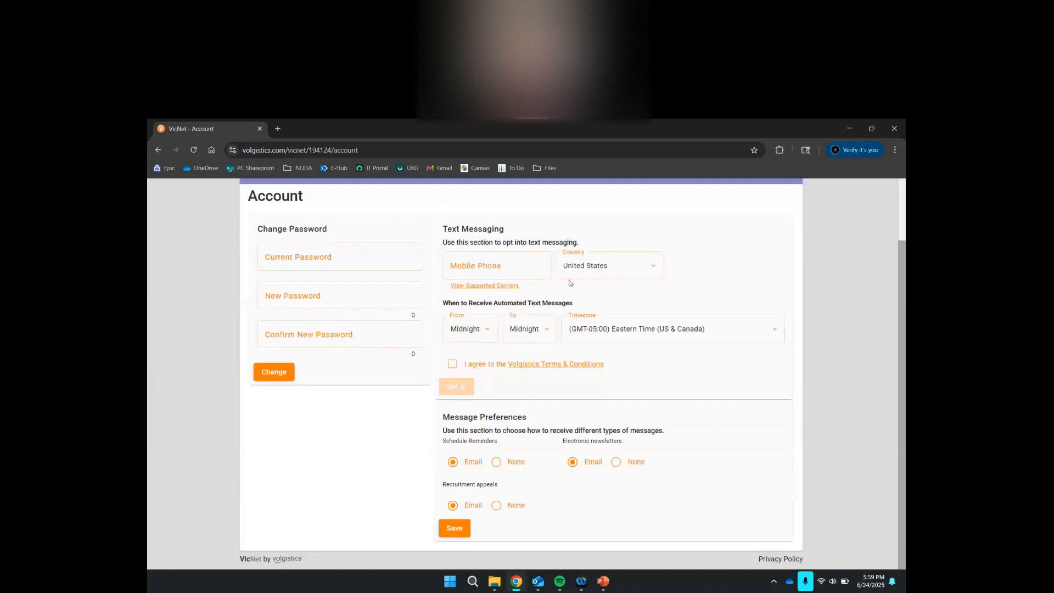
pyautogui.click(492, 263)
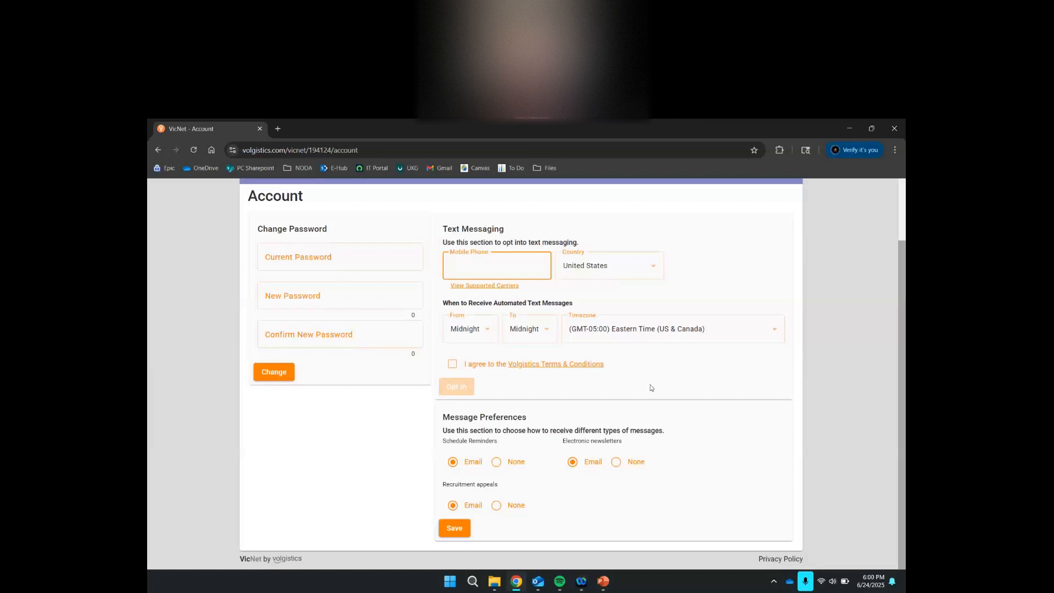
pyautogui.scroll(1, 650, 387)
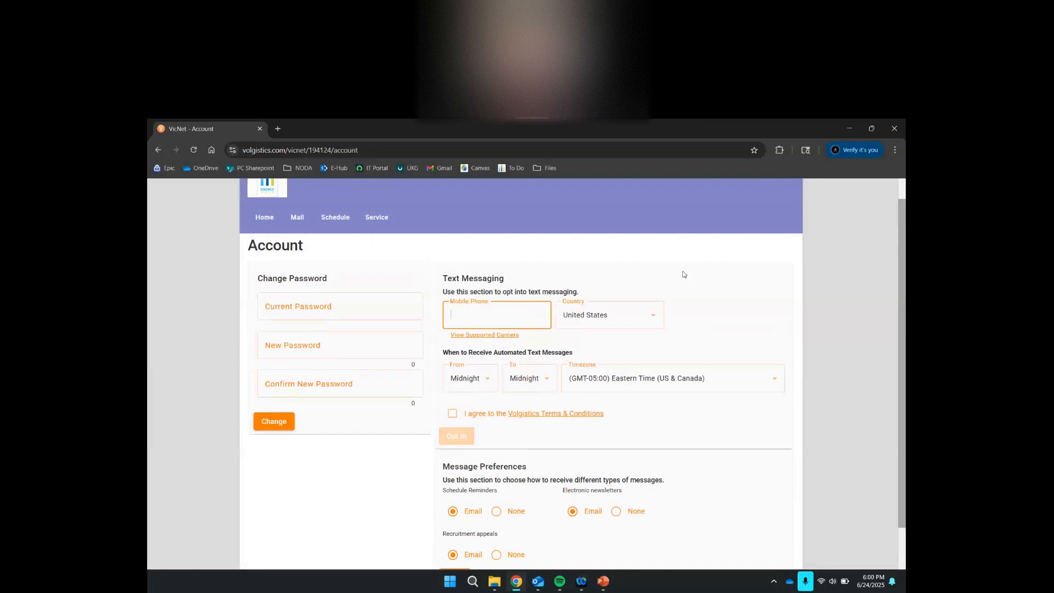
pyautogui.scroll(1, 683, 275)
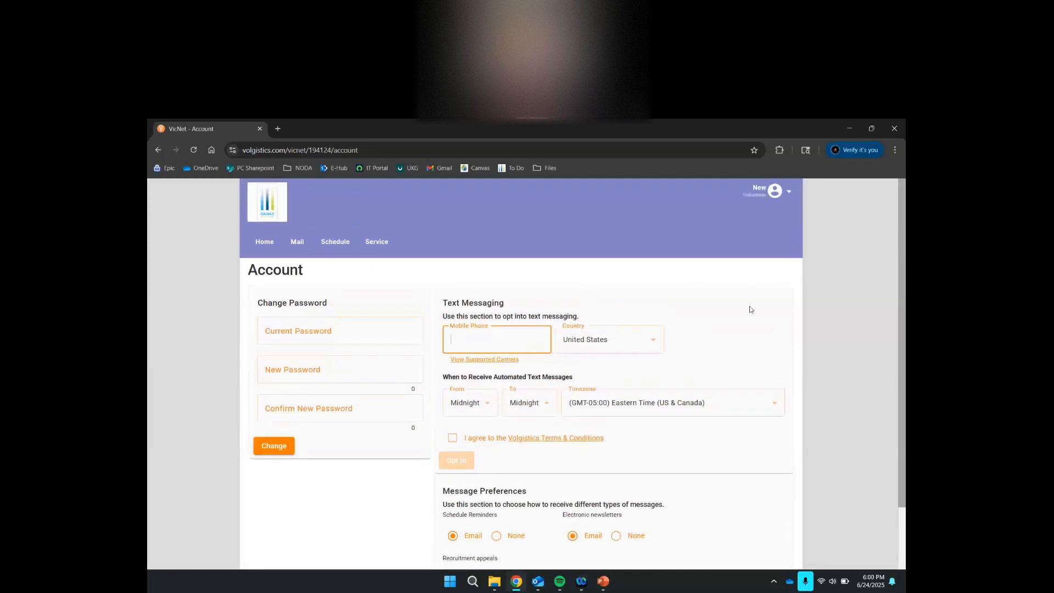
pyautogui.click(789, 193)
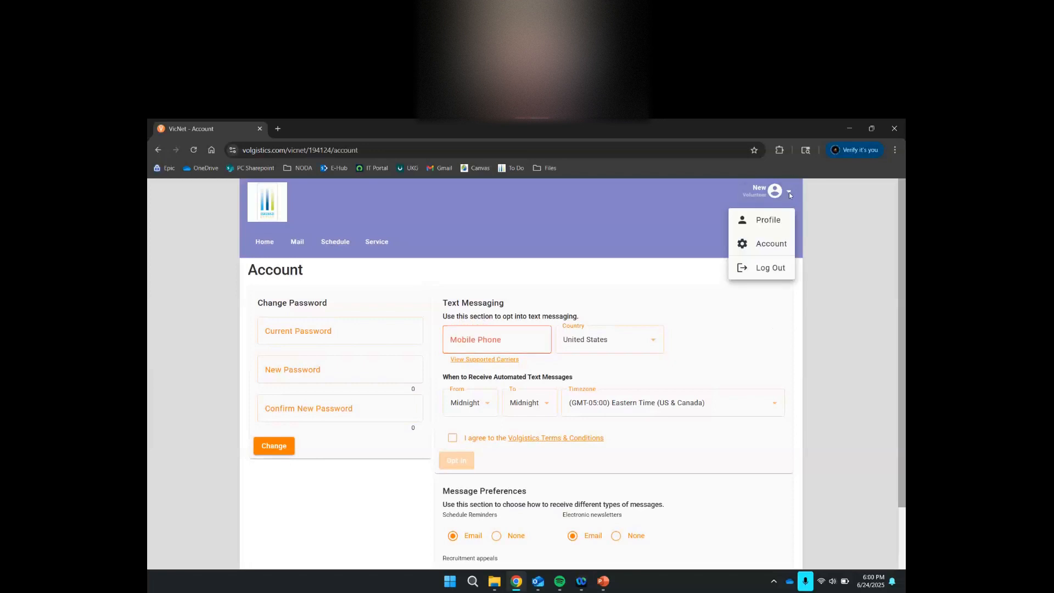
# - Open the Profile page and scroll through Contact Information, Demographics, Availability and other sections
pyautogui.click(775, 222)
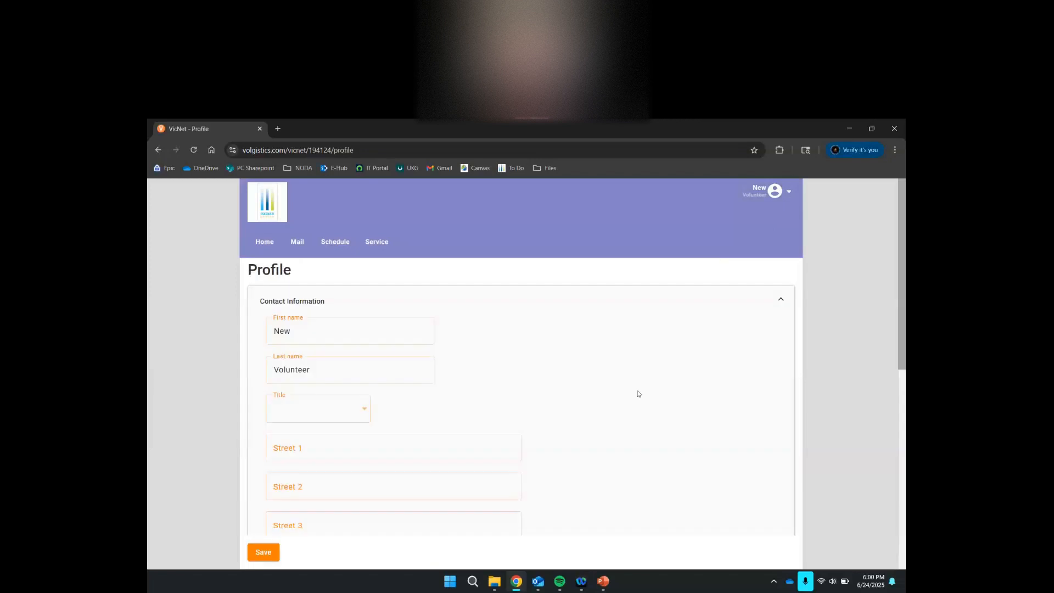
pyautogui.scroll(-2, 638, 393)
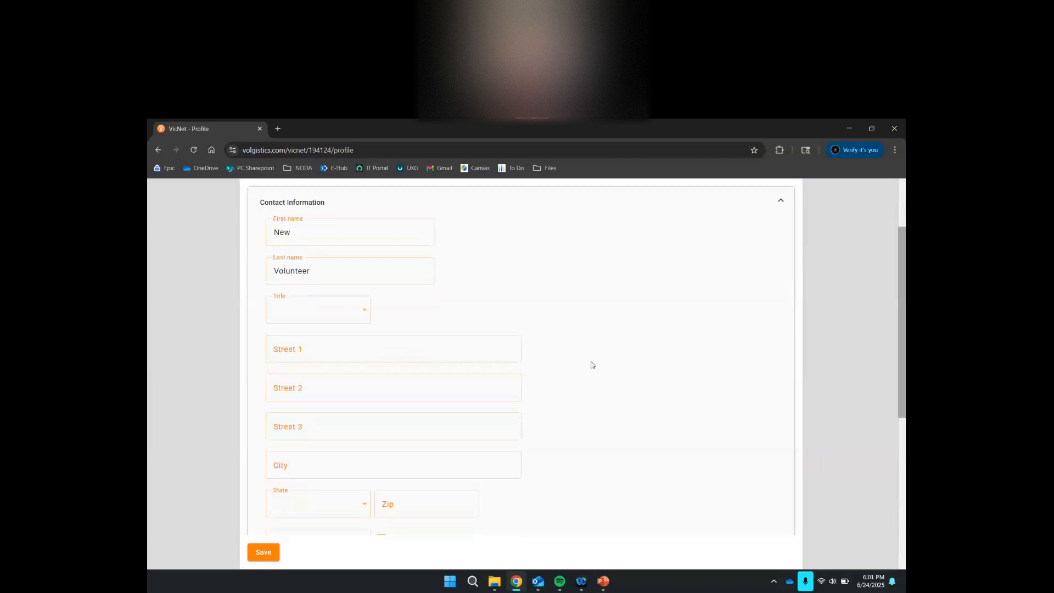
pyautogui.scroll(-1, 592, 364)
pyautogui.scroll(-1, 592, 364)
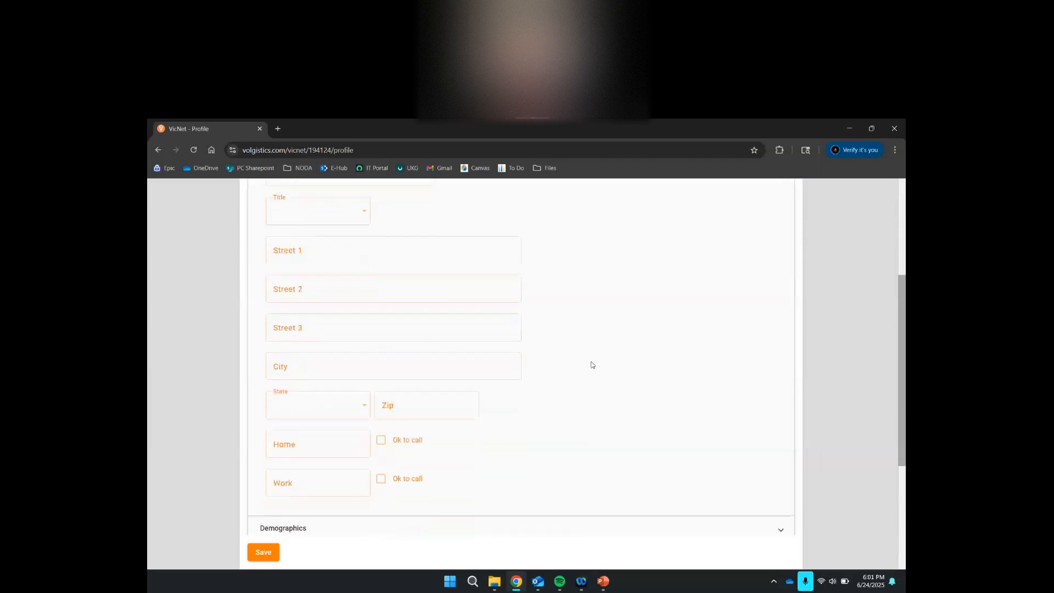
pyautogui.scroll(-1, 592, 364)
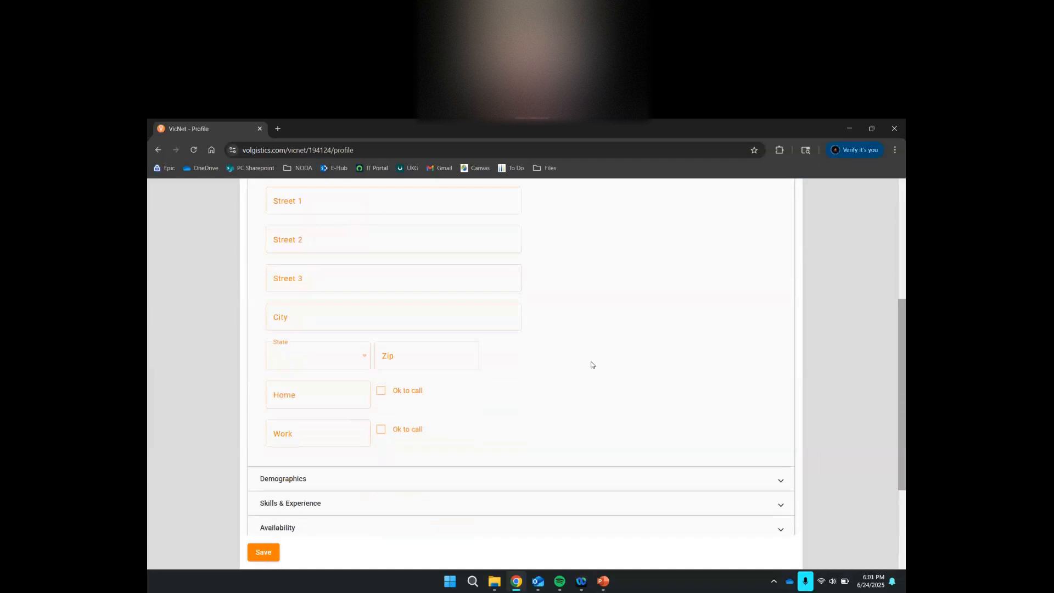
pyautogui.scroll(-1, 592, 365)
pyautogui.scroll(3, 591, 364)
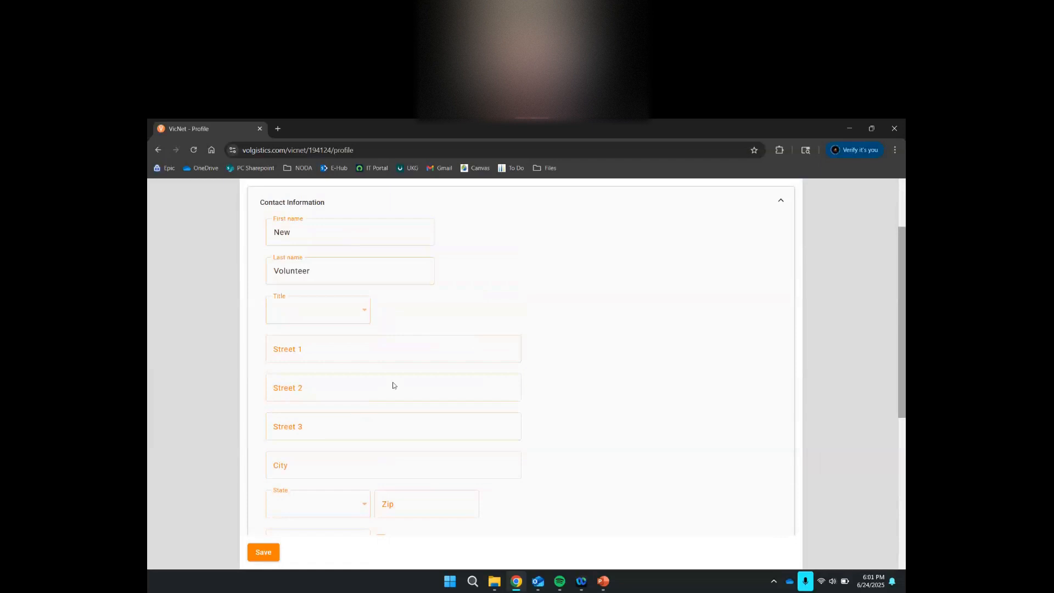
pyautogui.scroll(-3, 385, 351)
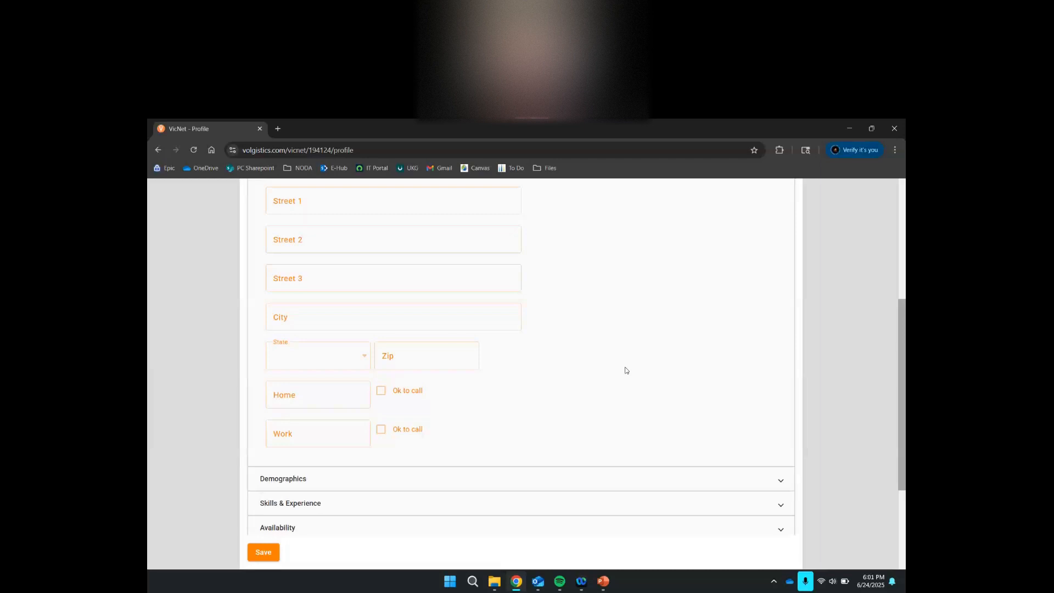
pyautogui.scroll(-2, 714, 381)
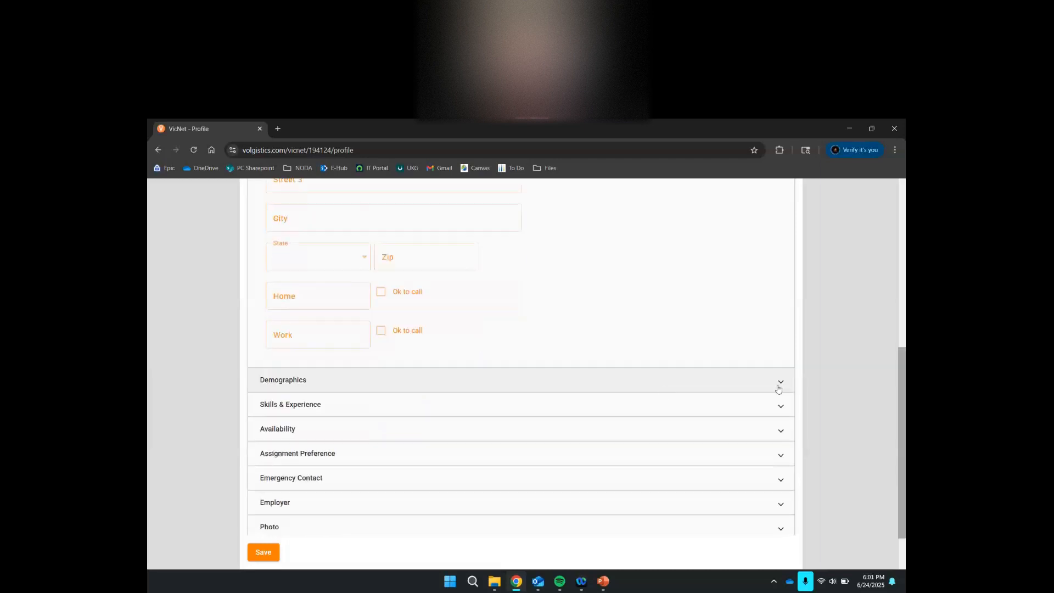
pyautogui.scroll(-1, 836, 372)
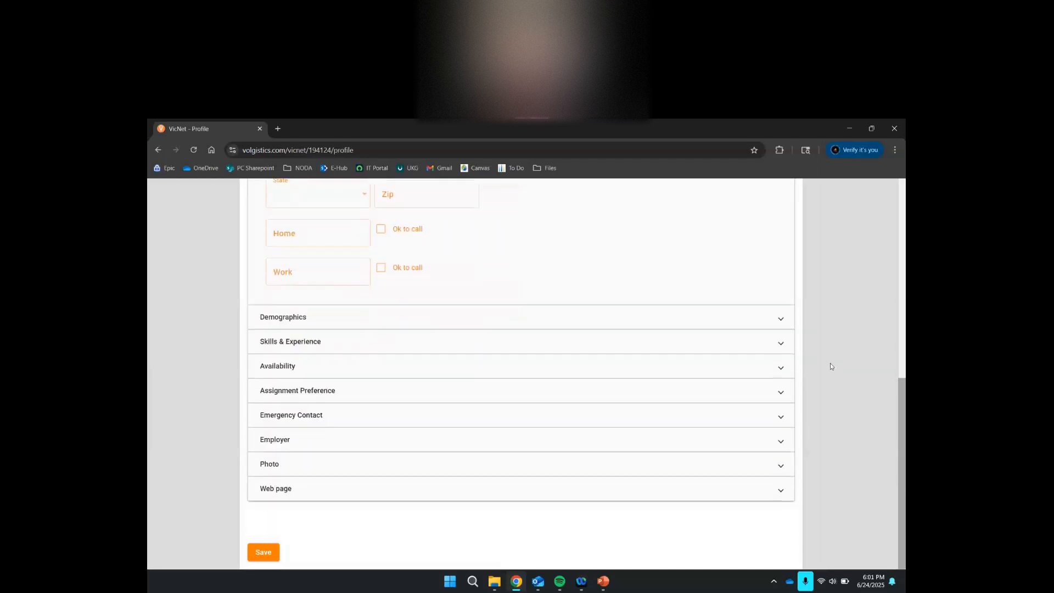
pyautogui.click(777, 325)
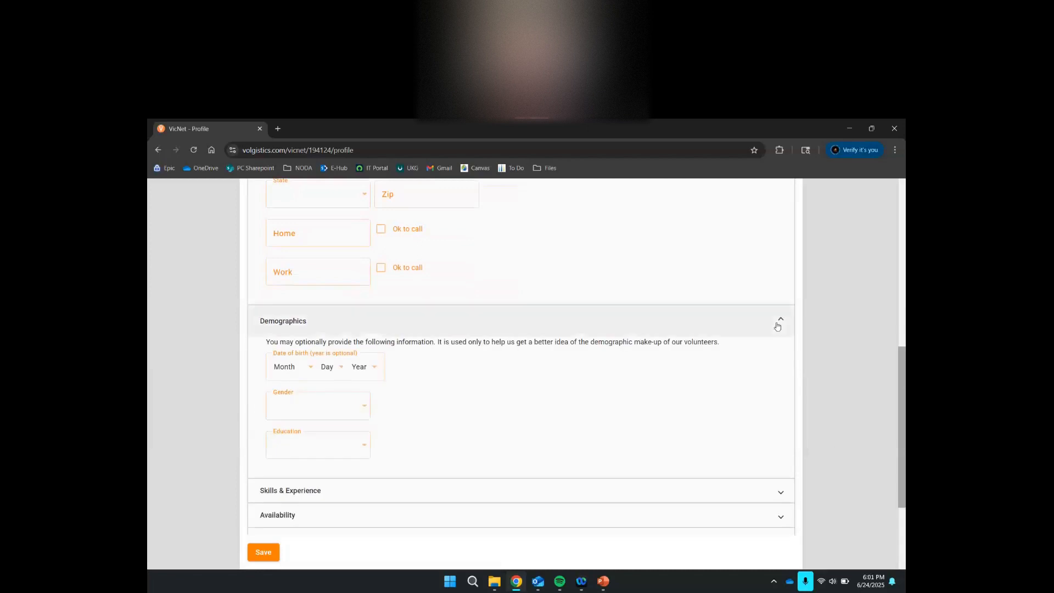
pyautogui.click(778, 326)
pyautogui.click(778, 347)
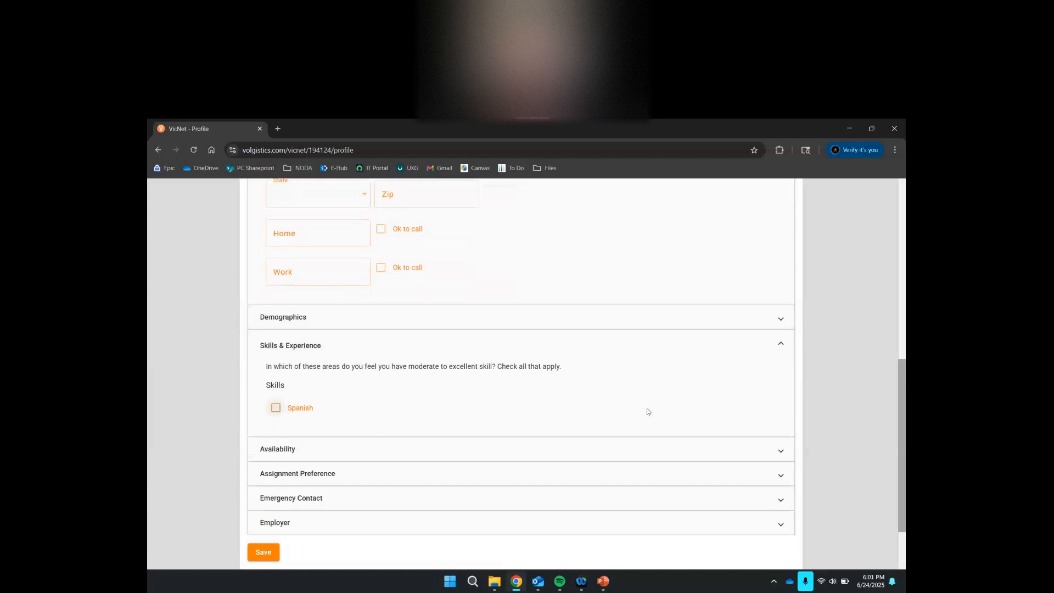
pyautogui.click(780, 346)
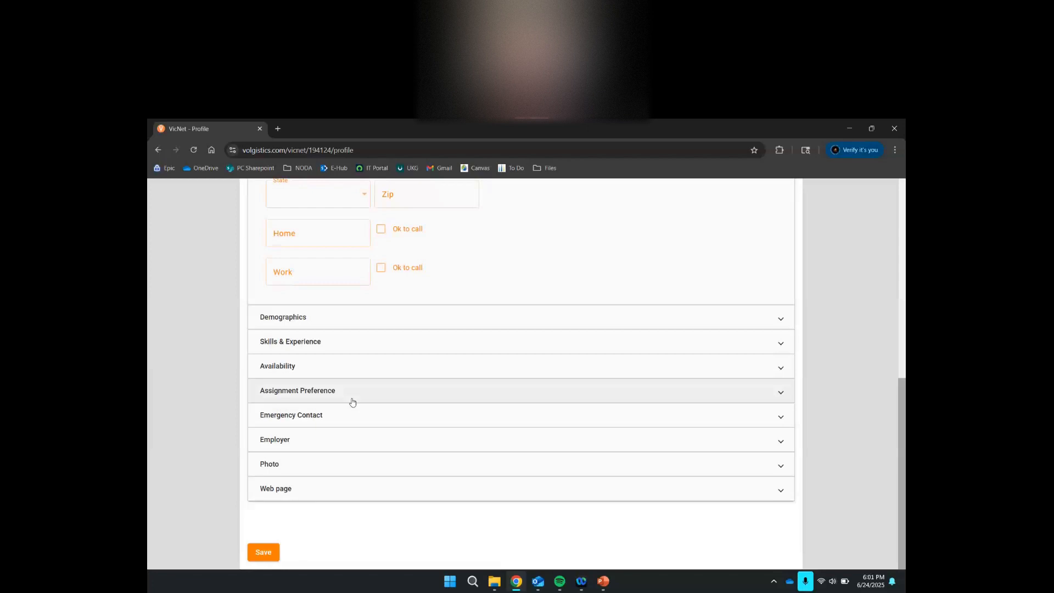
# - Expand the Availability section to reveal the Sunday through Saturday fields
pyautogui.click(336, 366)
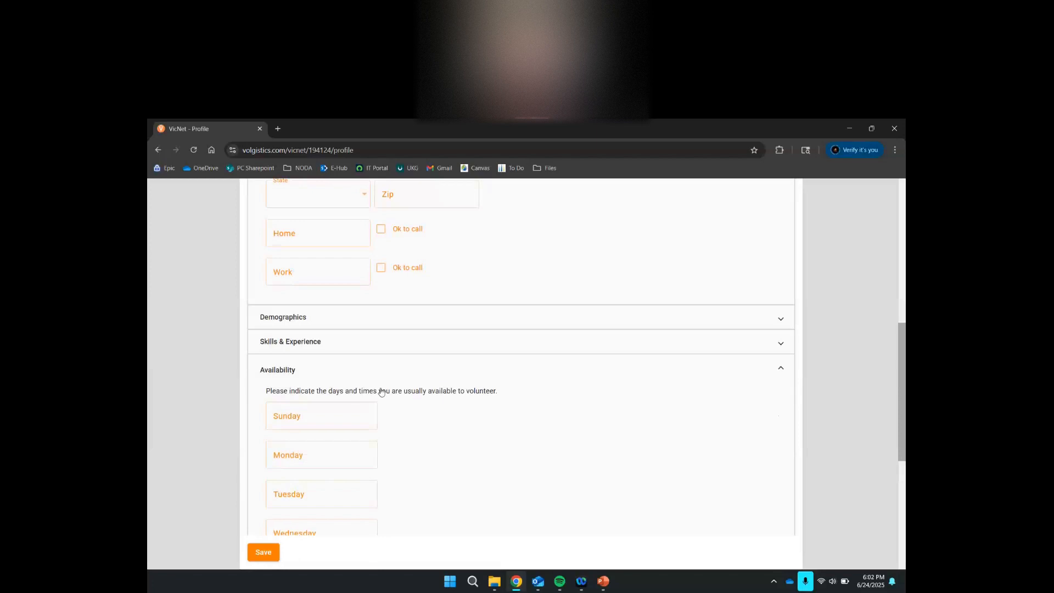
pyautogui.scroll(-3, 463, 432)
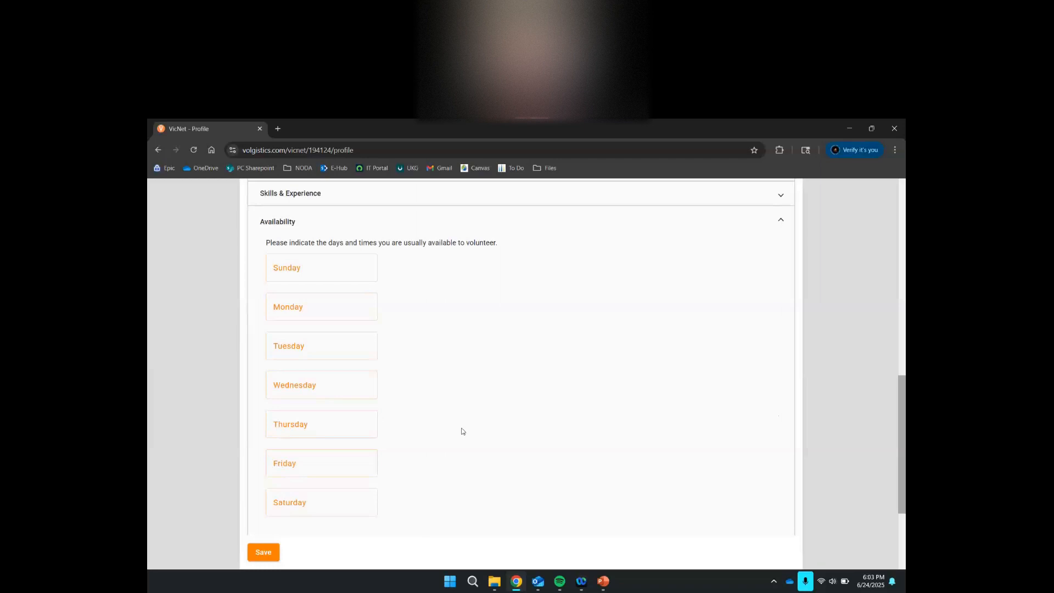
# - Make Sunday's availability run from Midnight to Midnight
pyautogui.click(307, 269)
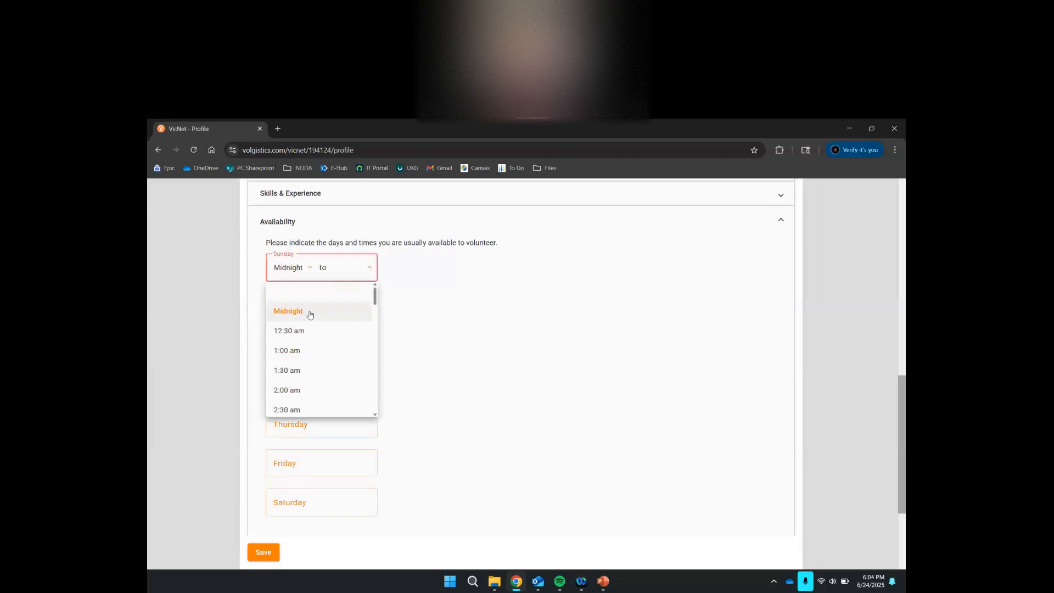
pyautogui.click(497, 317)
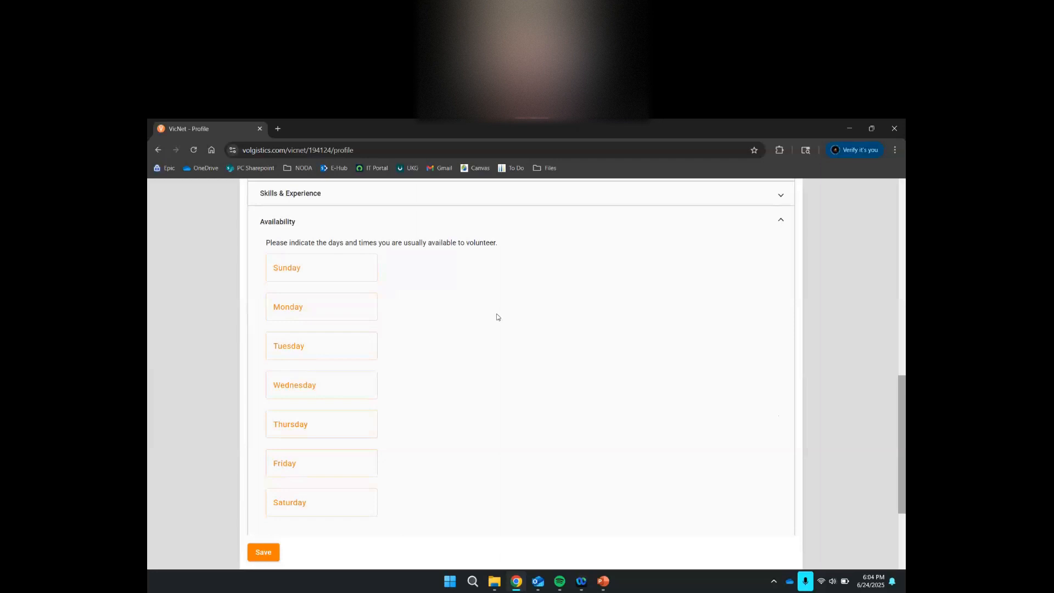
pyautogui.click(288, 264)
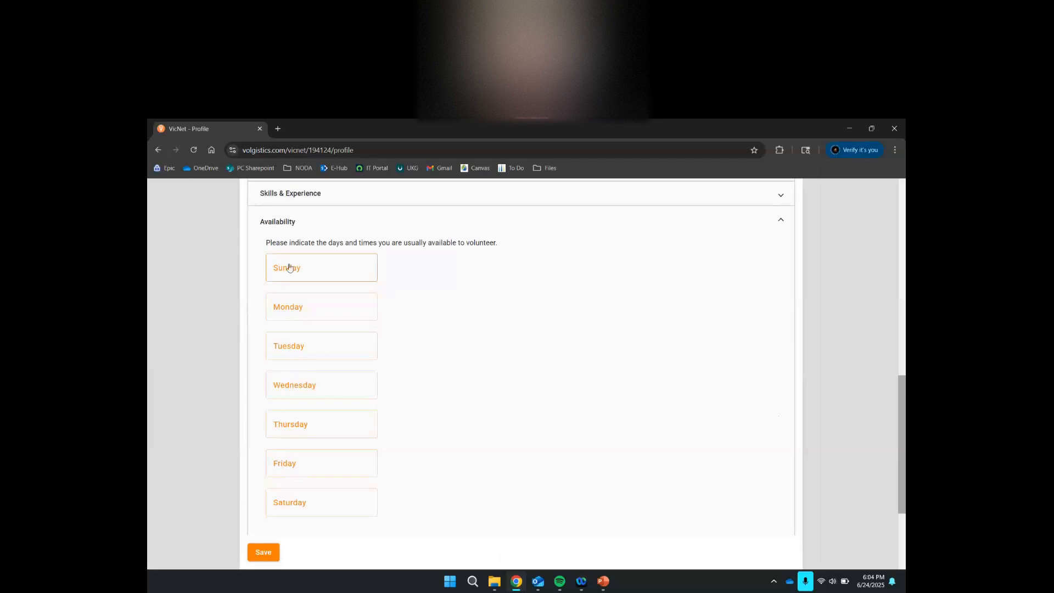
pyautogui.click(294, 306)
pyautogui.click(364, 268)
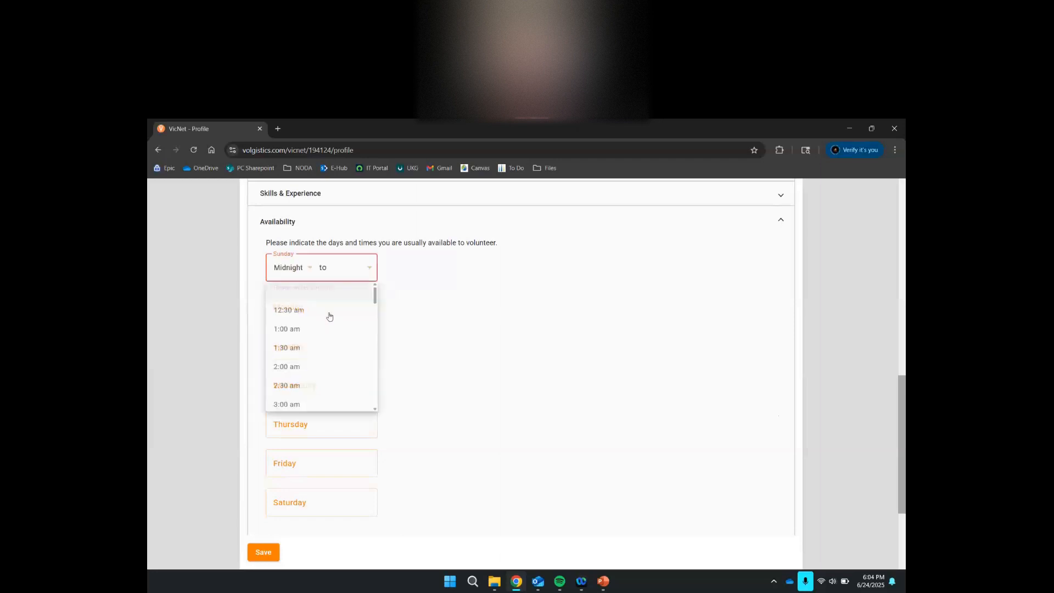
pyautogui.scroll(-14, 305, 362)
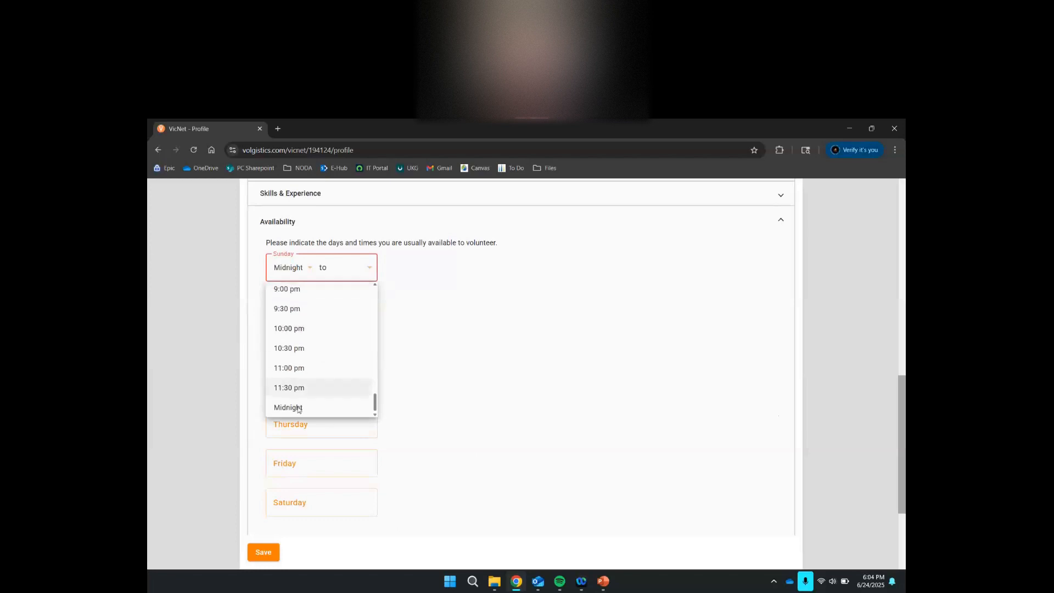
pyautogui.click(298, 409)
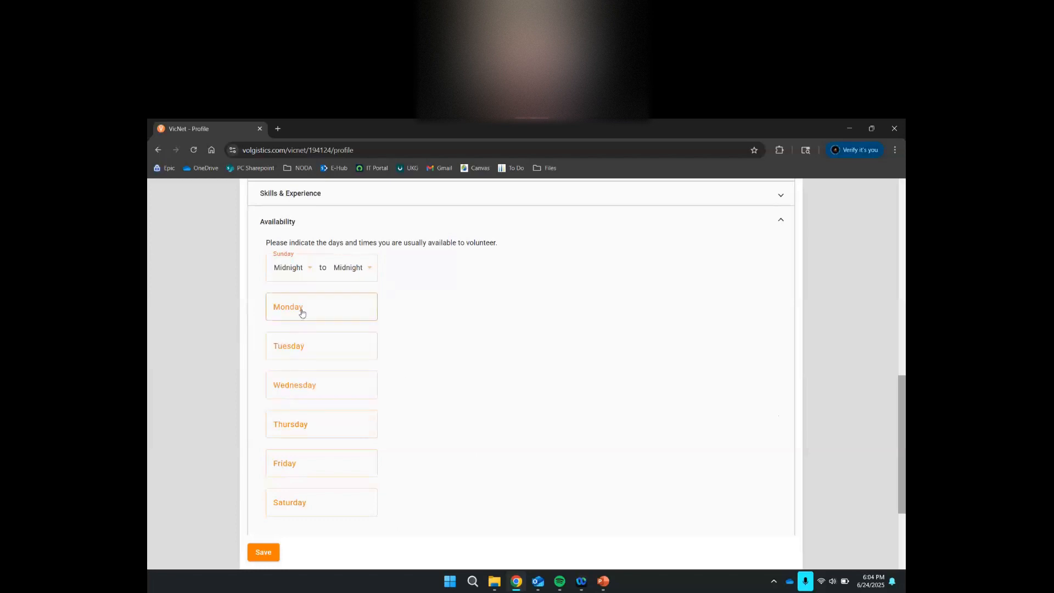
# - Make Monday's availability run from Noon to 5:00 pm
pyautogui.click(302, 310)
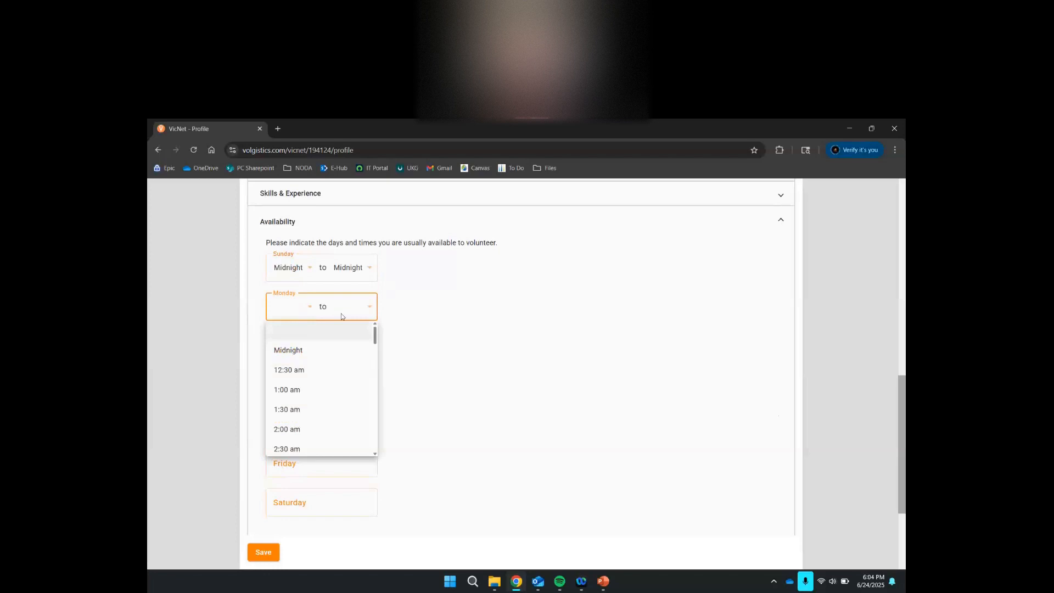
pyautogui.scroll(-7, 331, 379)
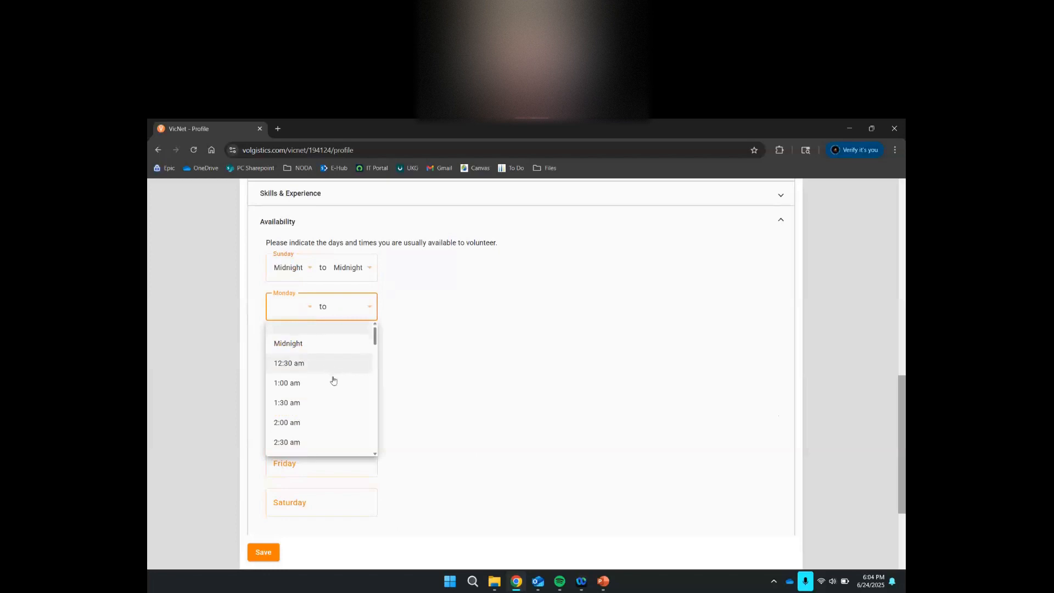
pyautogui.click(335, 380)
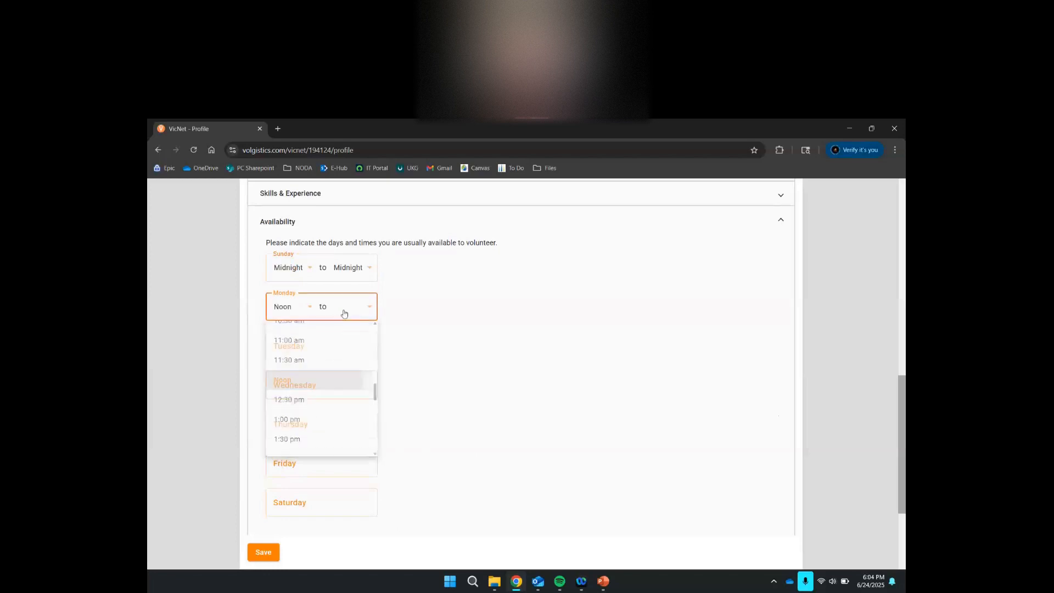
pyautogui.click(344, 310)
pyautogui.scroll(-7, 333, 416)
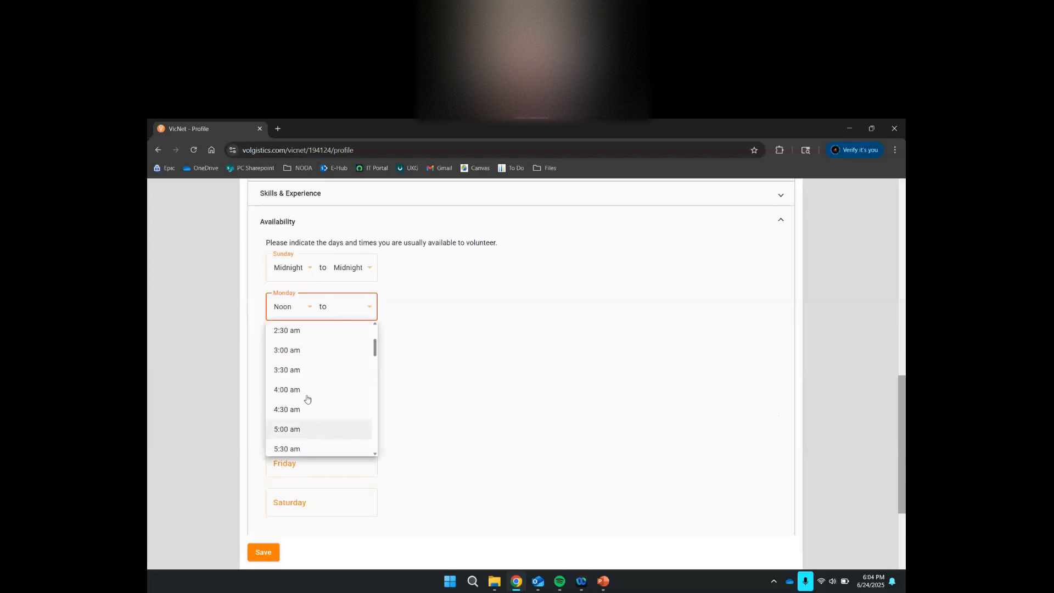
pyautogui.scroll(-6, 305, 393)
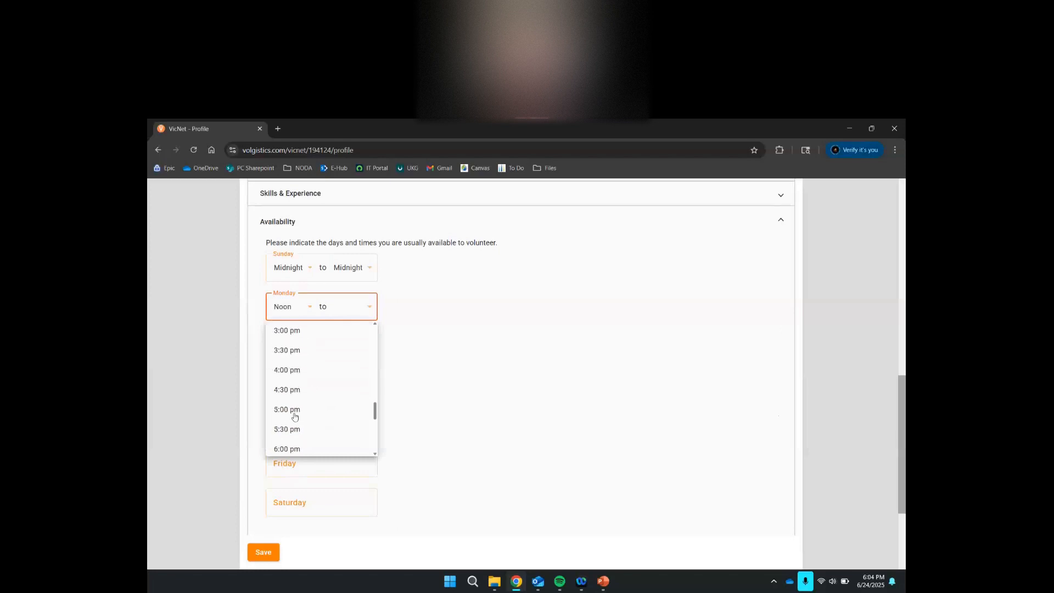
pyautogui.click(292, 411)
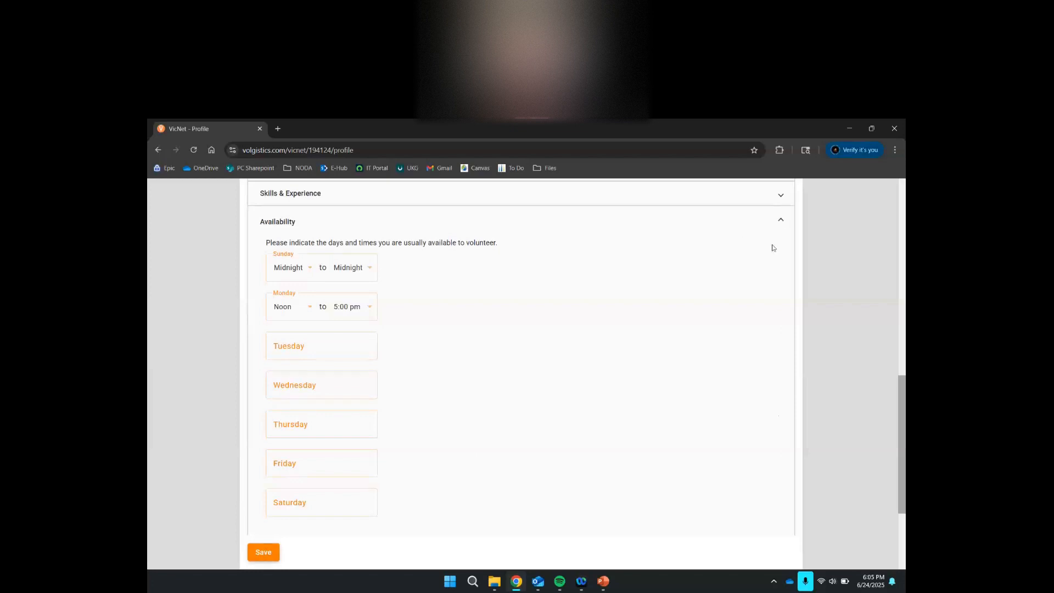
# - Collapse the Availability section and return to the top of the Profile page
pyautogui.click(781, 220)
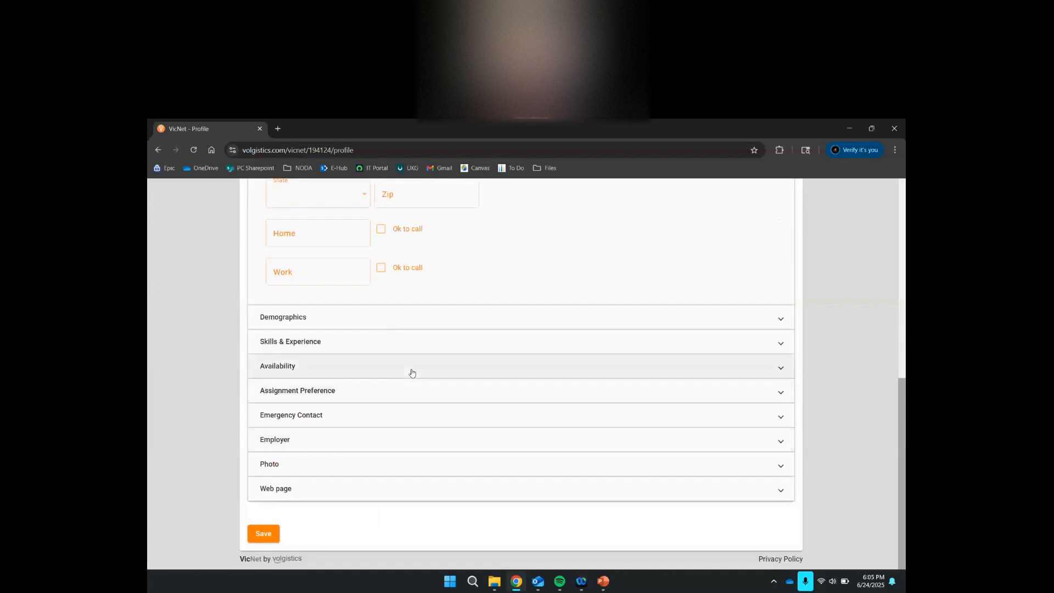
pyautogui.scroll(8, 412, 372)
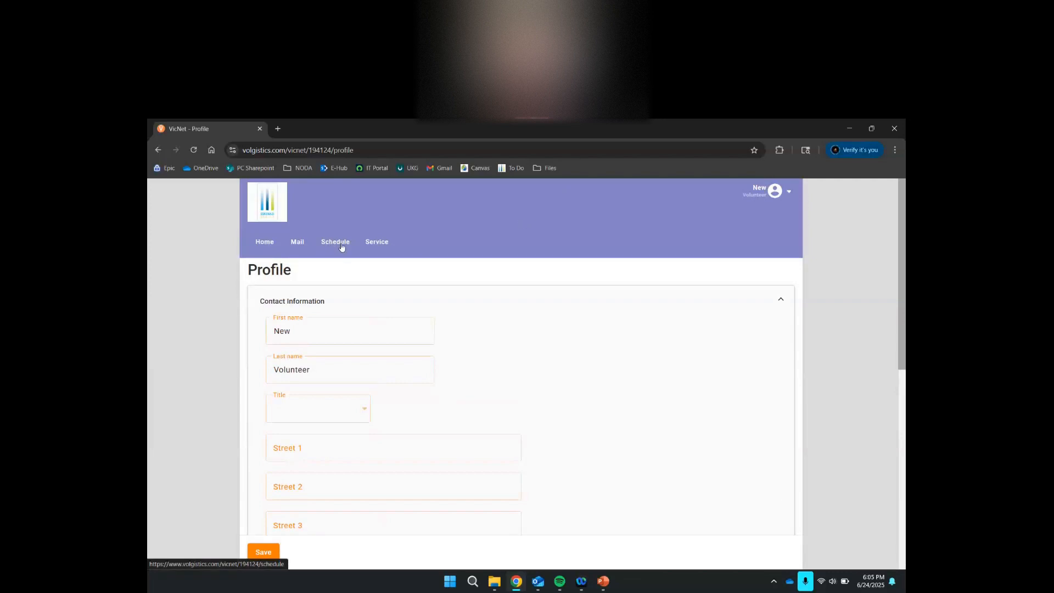
# - Show the June 2025 Schedule calendar with openings from June 24 to 30
pyautogui.click(341, 248)
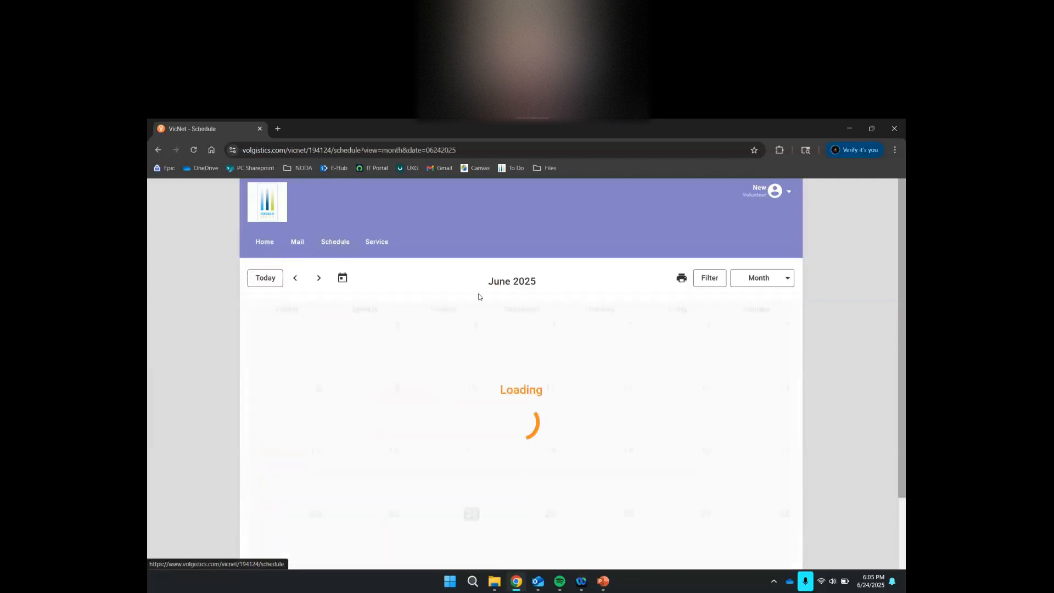
pyautogui.scroll(-2, 696, 388)
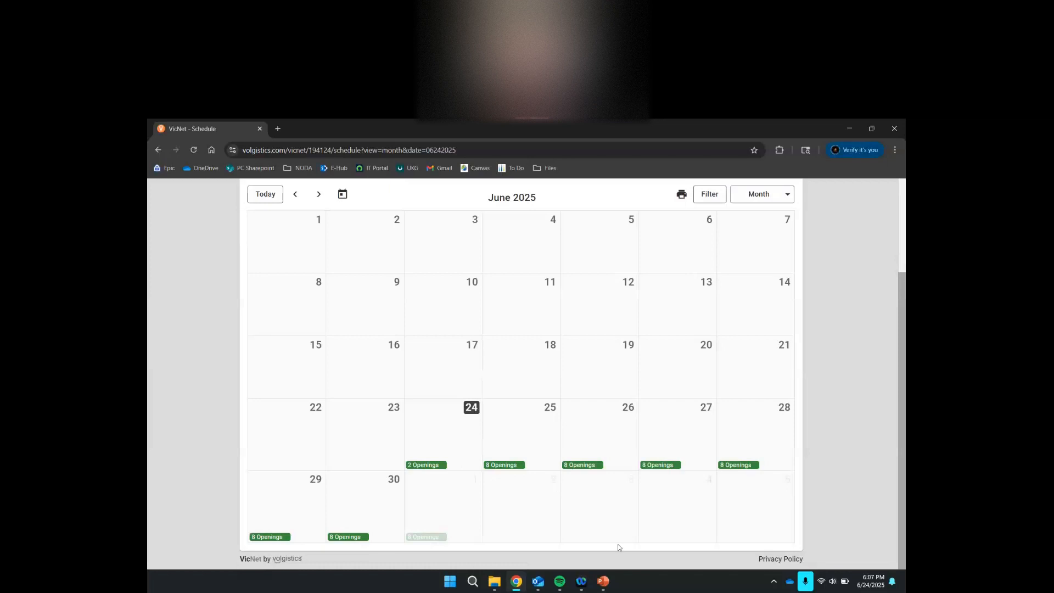
# - Open June 26's Vigil openings and choose the 9:00am–12:00pm shift to sign up
pyautogui.click(605, 422)
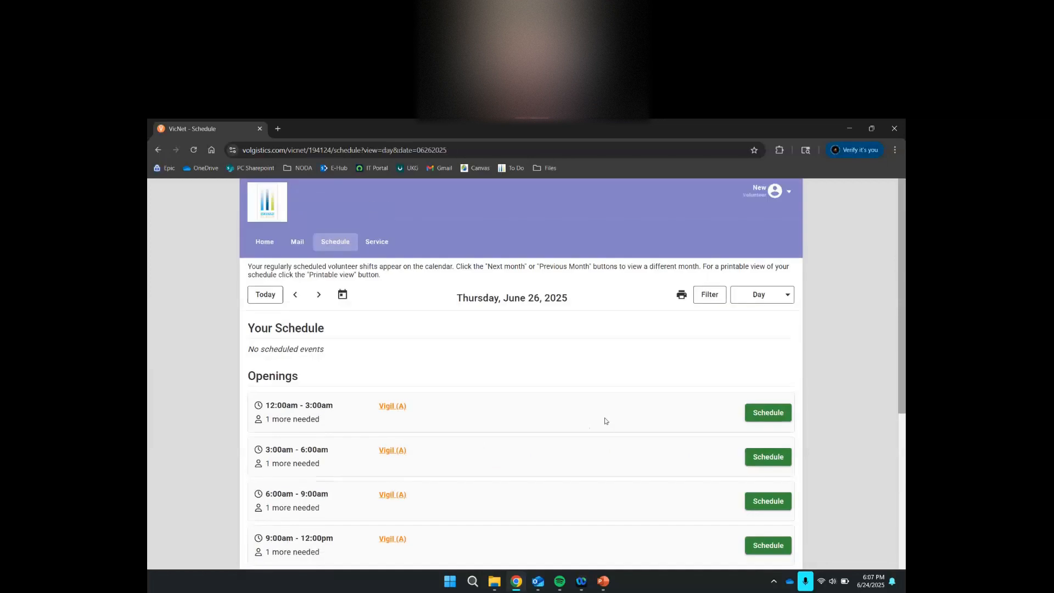
pyautogui.scroll(-3, 606, 421)
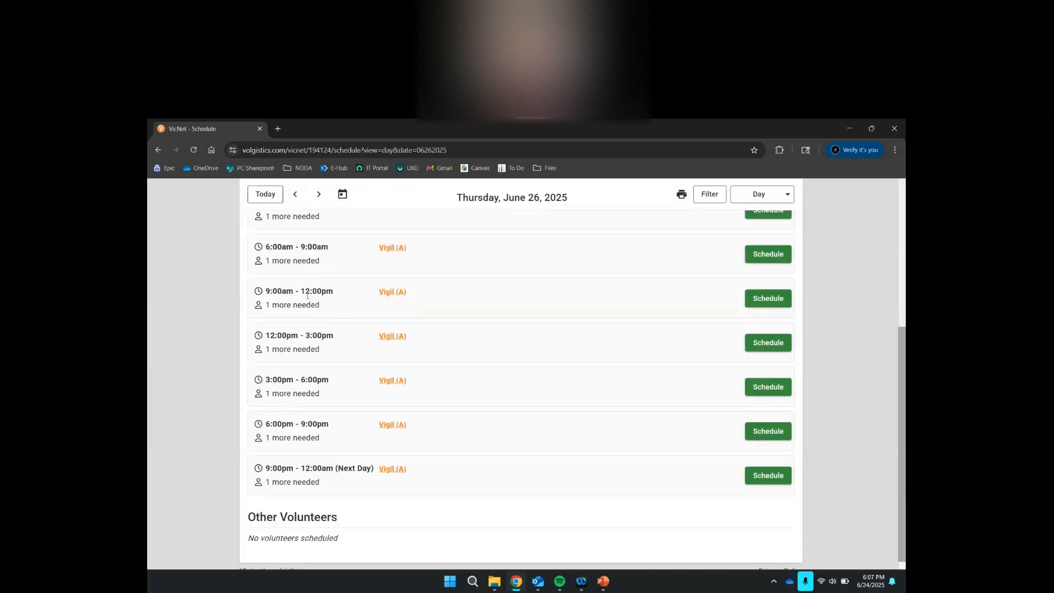
pyautogui.scroll(2, 495, 350)
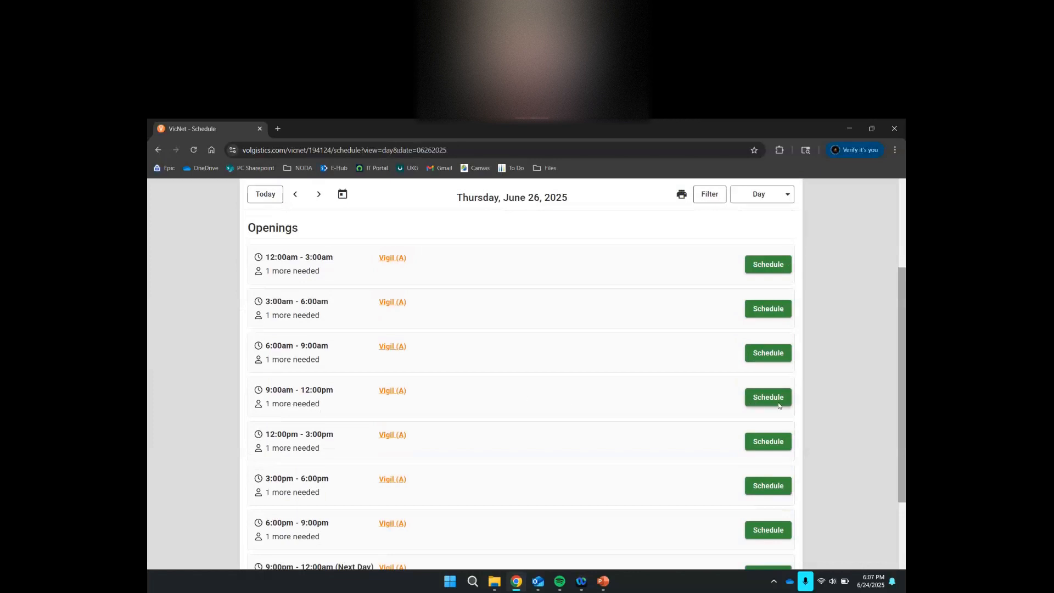
pyautogui.click(754, 403)
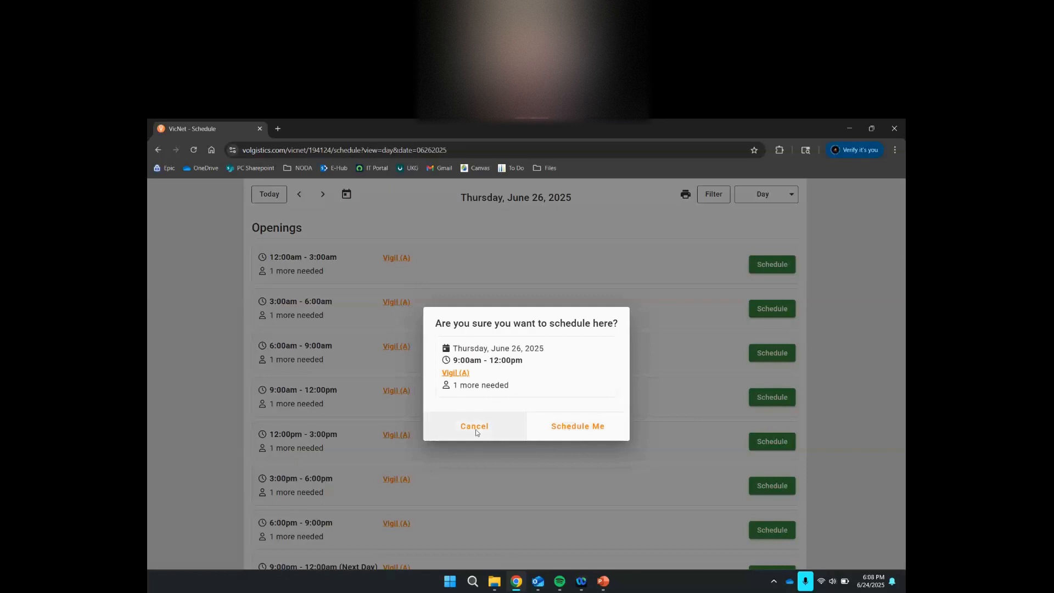
# - Cancel the 9:00am–12:00pm Vigil (A) sign-up for June 26, 2025 and return to the Home page
pyautogui.click(474, 430)
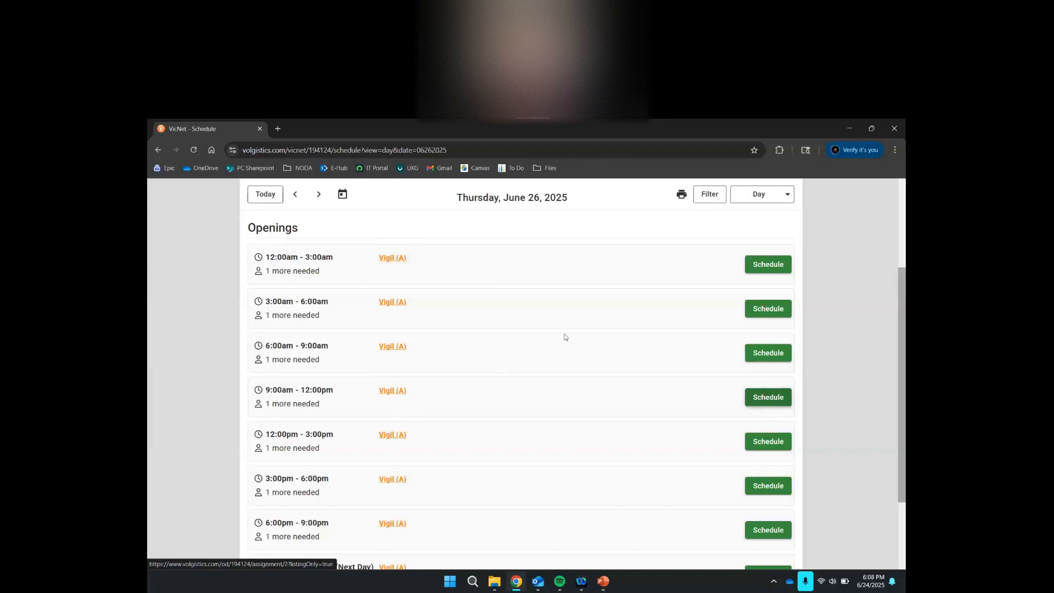
pyautogui.scroll(2, 564, 337)
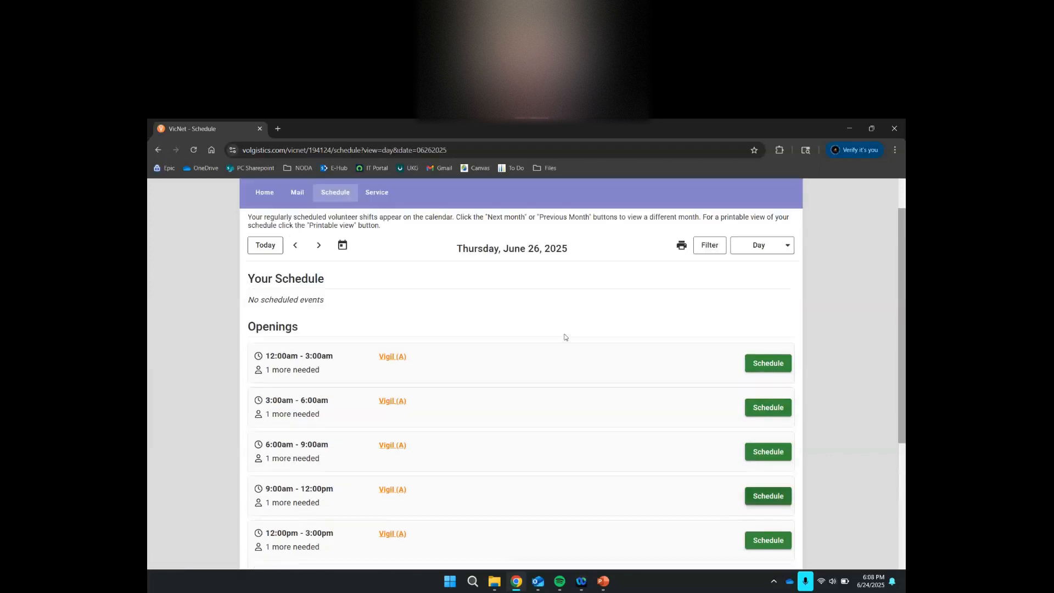
pyautogui.scroll(1, 565, 338)
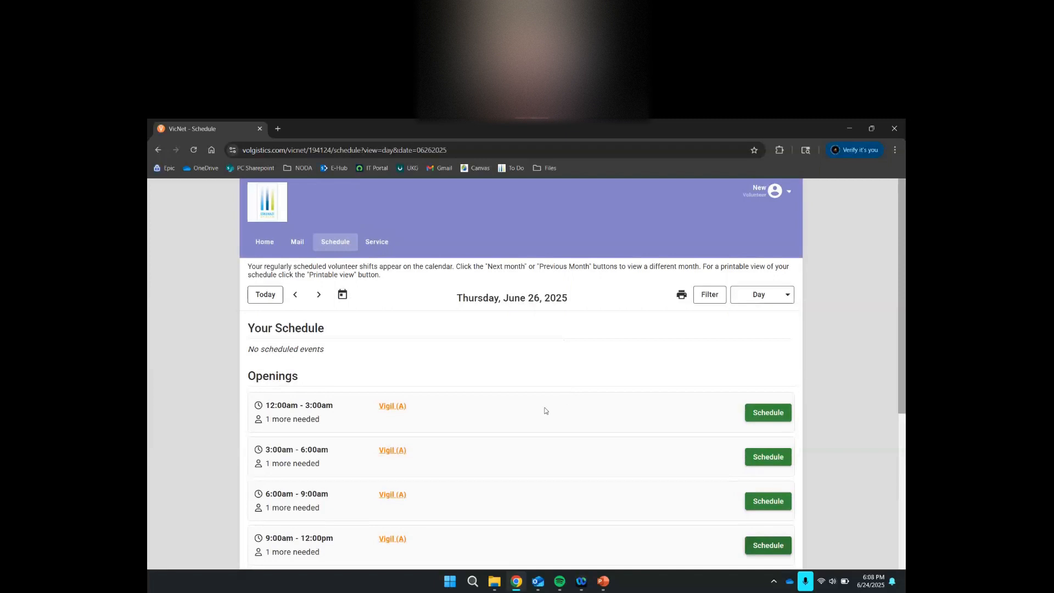
pyautogui.scroll(-1, 545, 411)
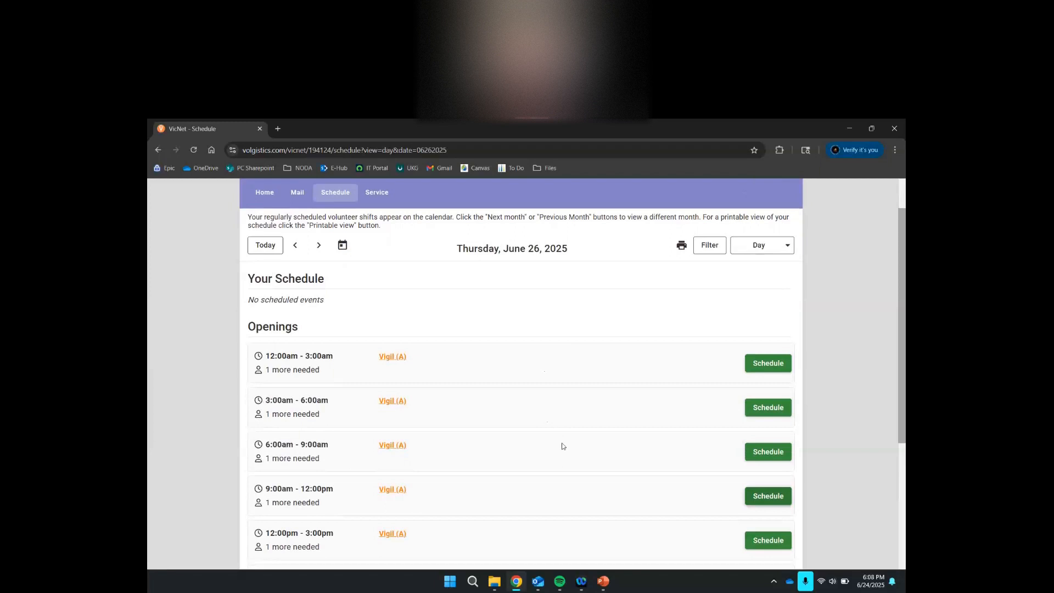
pyautogui.scroll(-2, 562, 447)
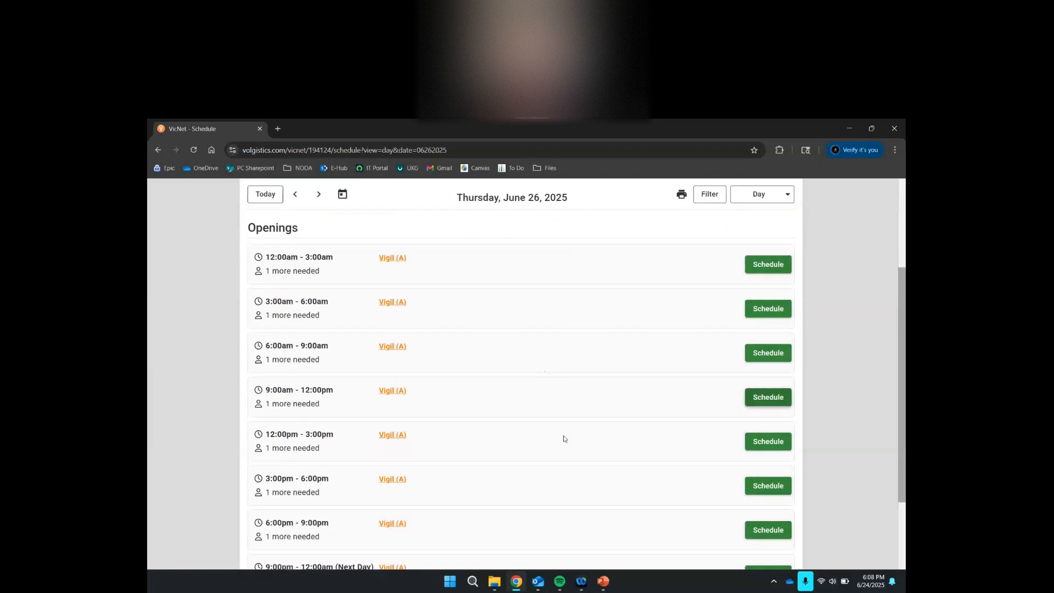
pyautogui.scroll(1, 563, 436)
pyautogui.scroll(2, 522, 395)
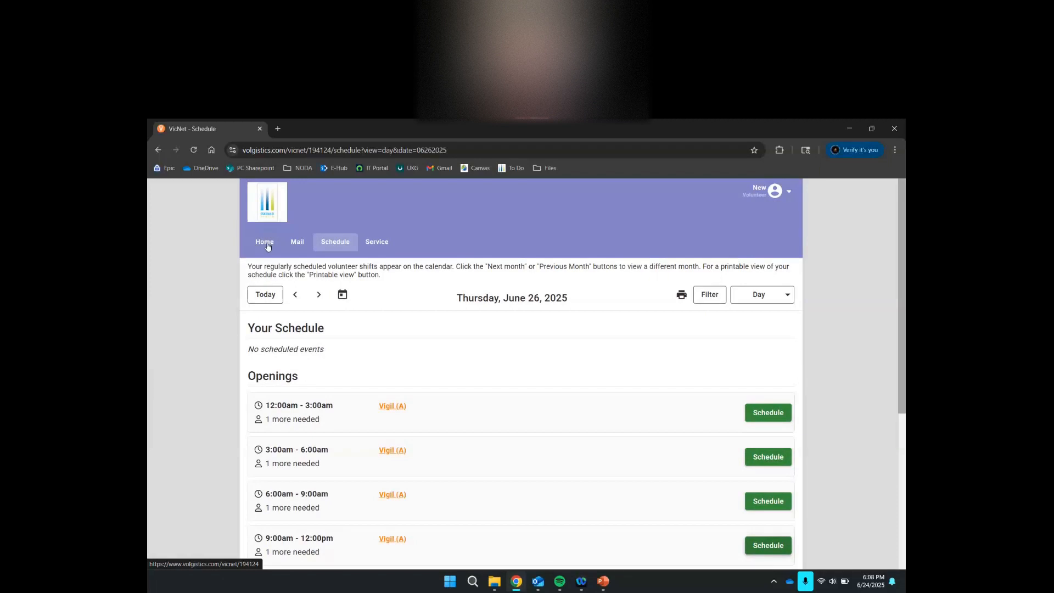
pyautogui.click(267, 247)
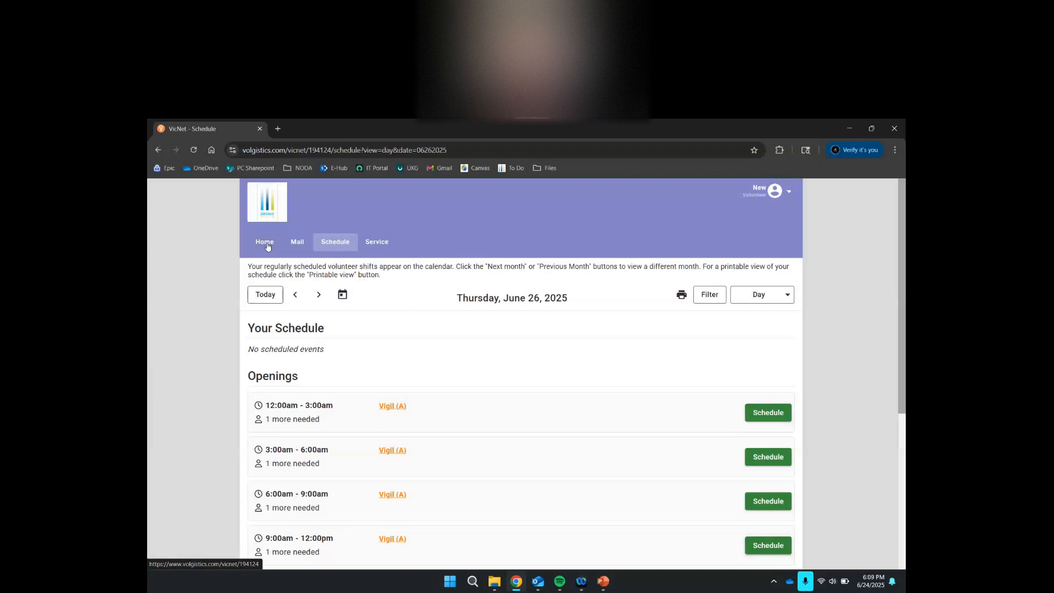